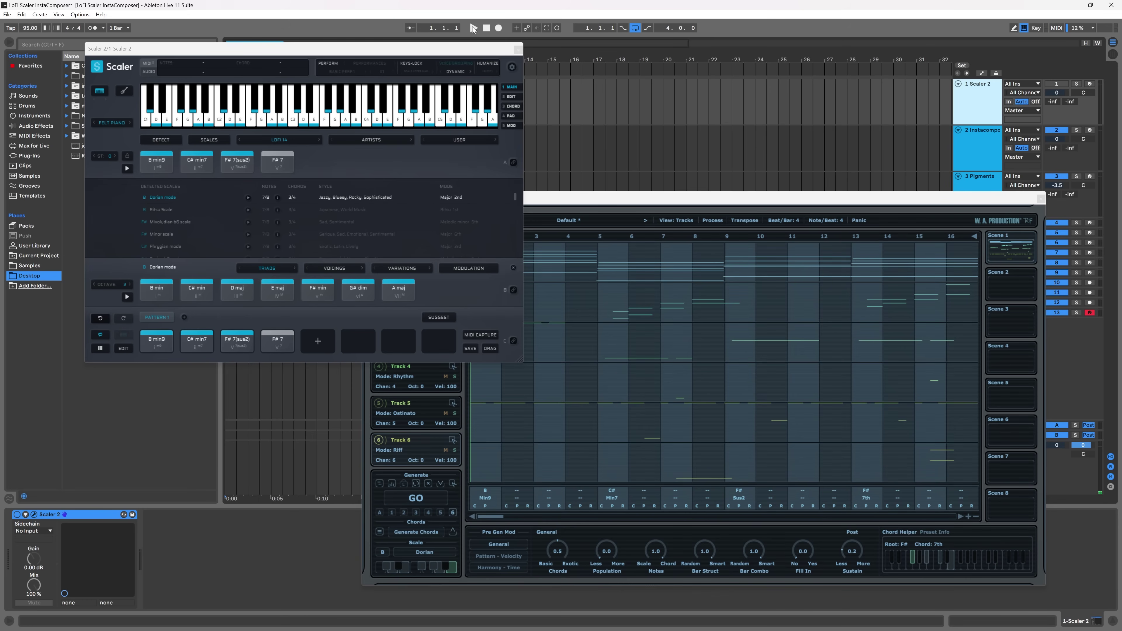
# Start project playback so the Scaler B min9, C# min7, F# 7(sus2), F# 7 progression plays.
pyautogui.click(474, 28)
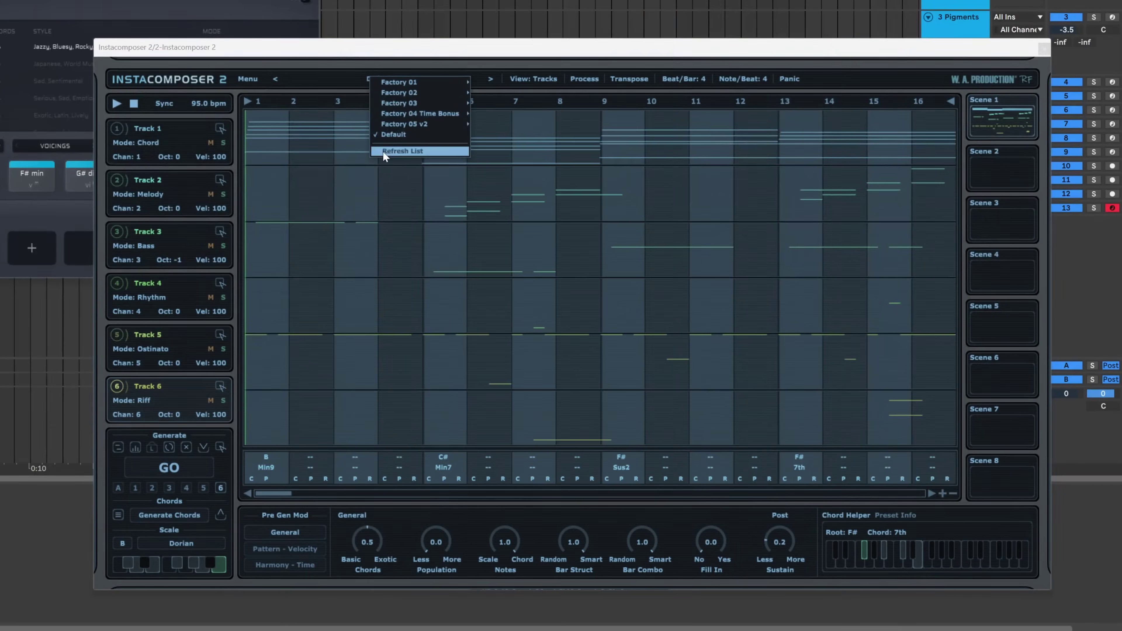
# Load InstaComposer's Default preset, discarding changes, then audition Scaler's B min9 and F# 7(sus2) chords.
pyautogui.click(393, 134)
pyautogui.click(536, 340)
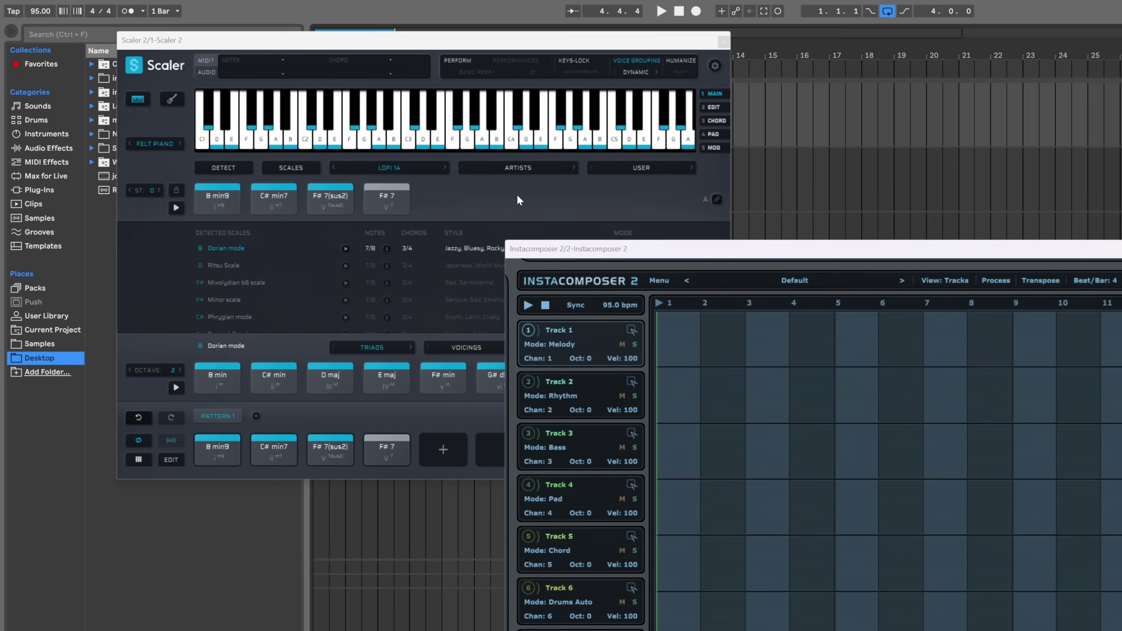
pyautogui.click(518, 200)
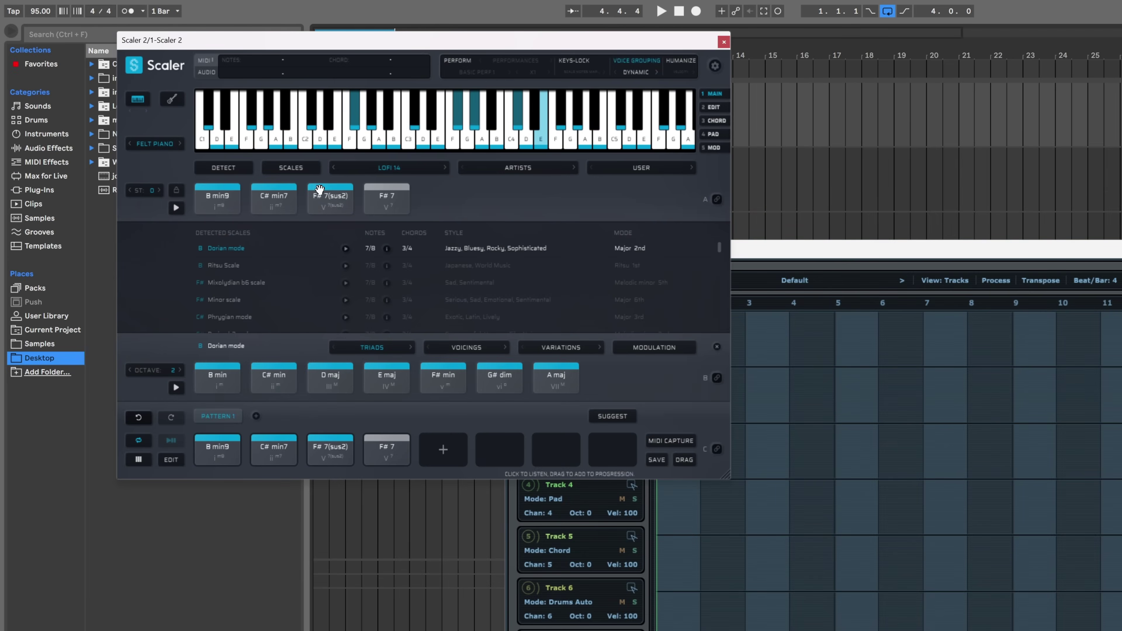
pyautogui.click(225, 203)
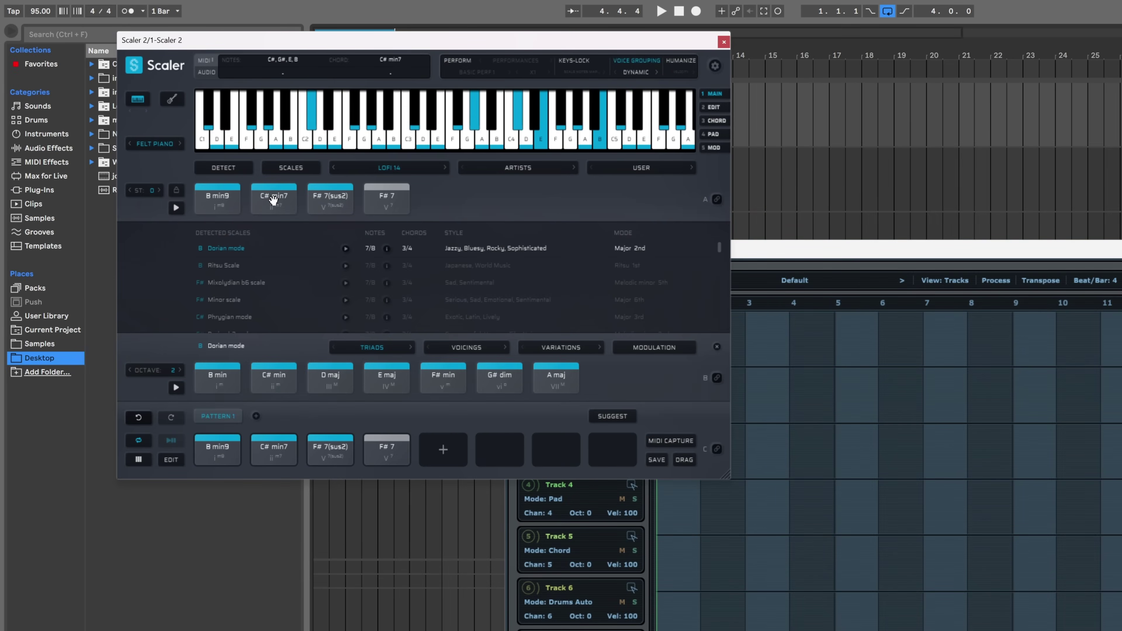
pyautogui.click(312, 207)
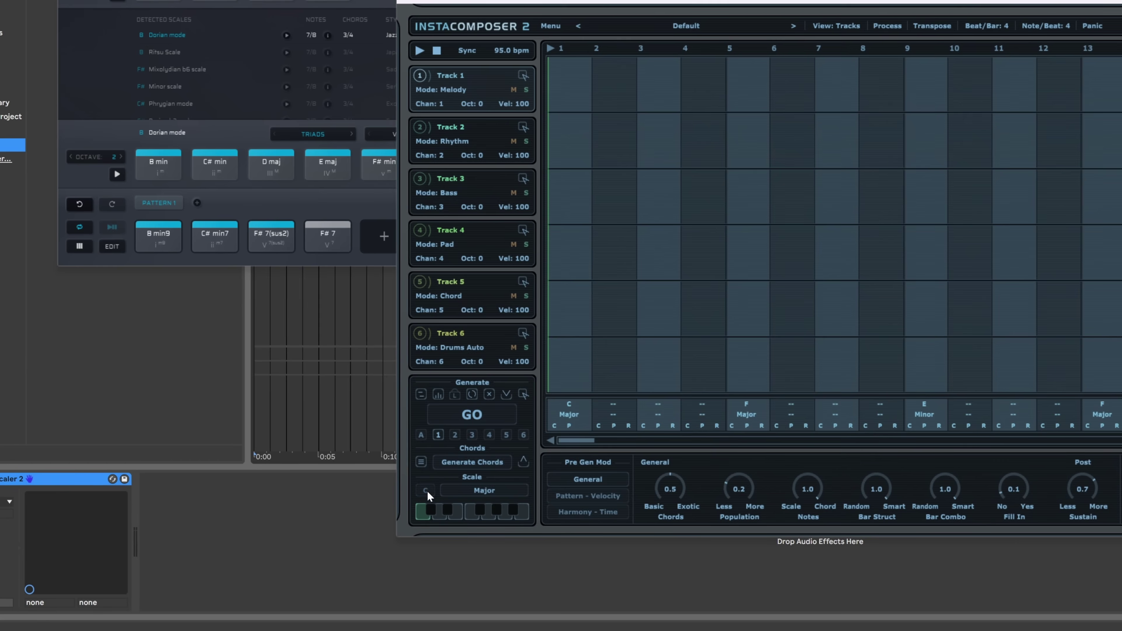
# Change InstaComposer's scale key to B and its scale type to Dorian.
pyautogui.click(426, 491)
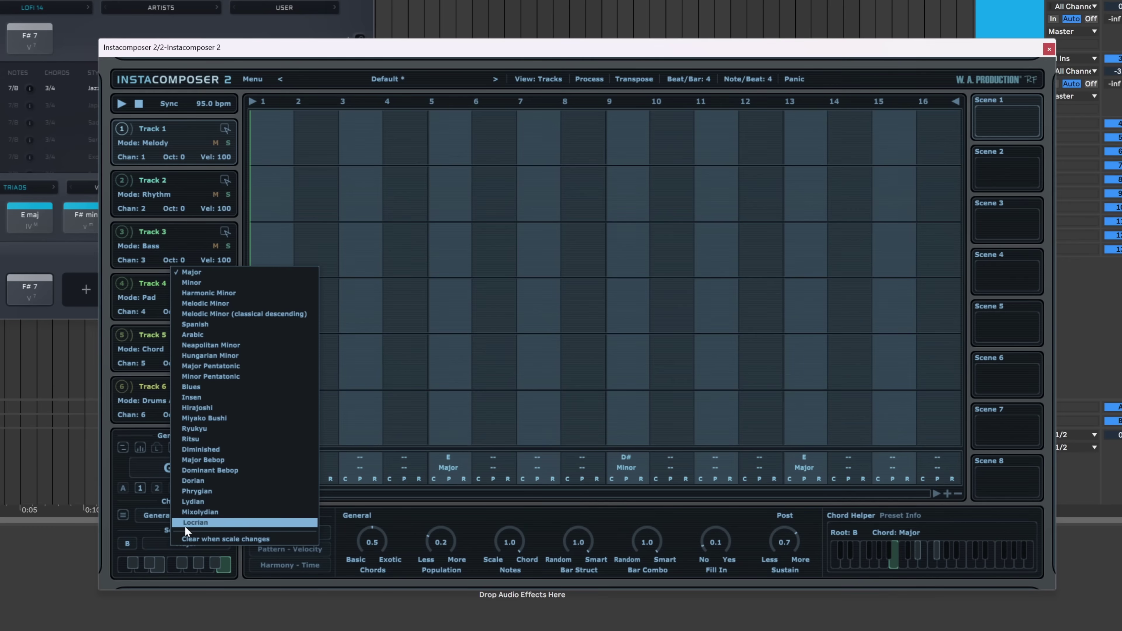
pyautogui.click(207, 484)
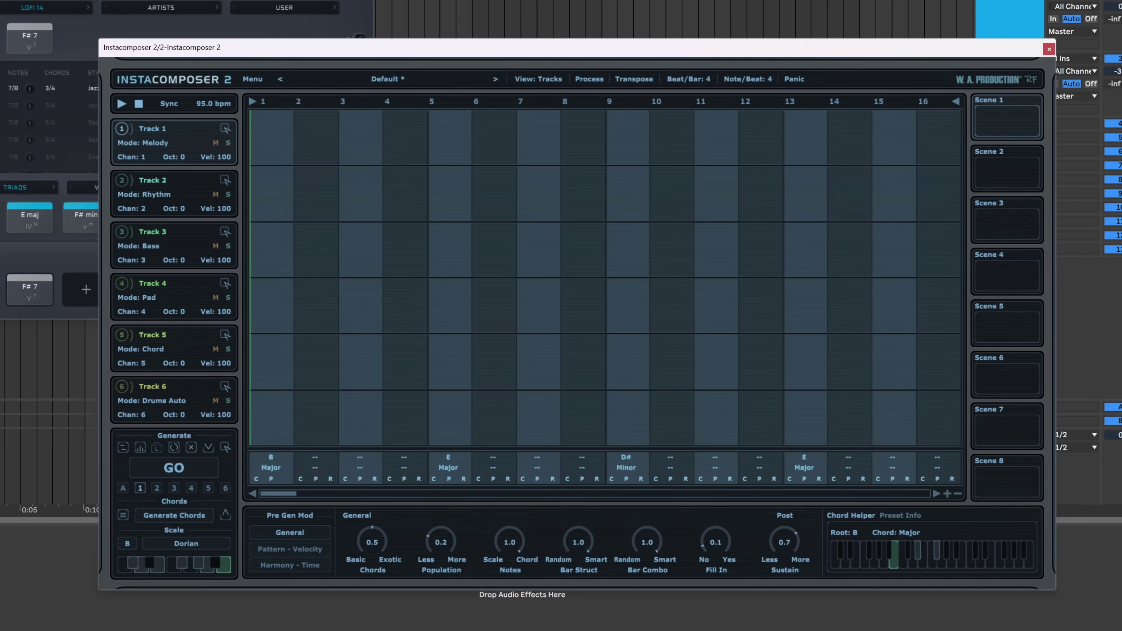
# Make the first chord B Min9 and the bar 5 chord C# Min7.
pyautogui.click(270, 458)
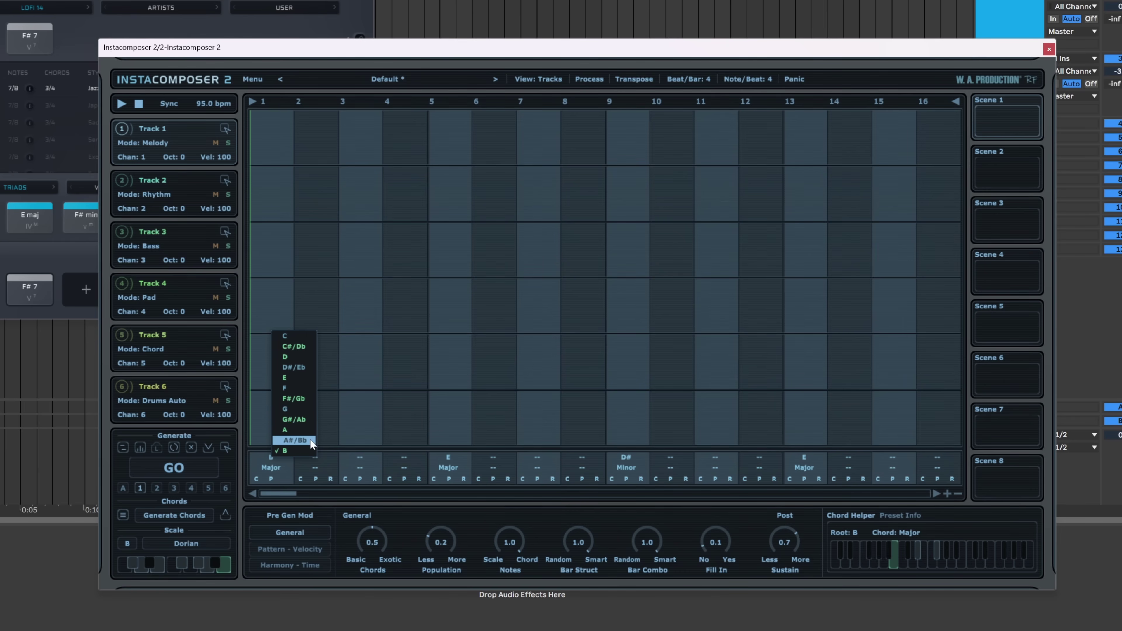
pyautogui.click(269, 467)
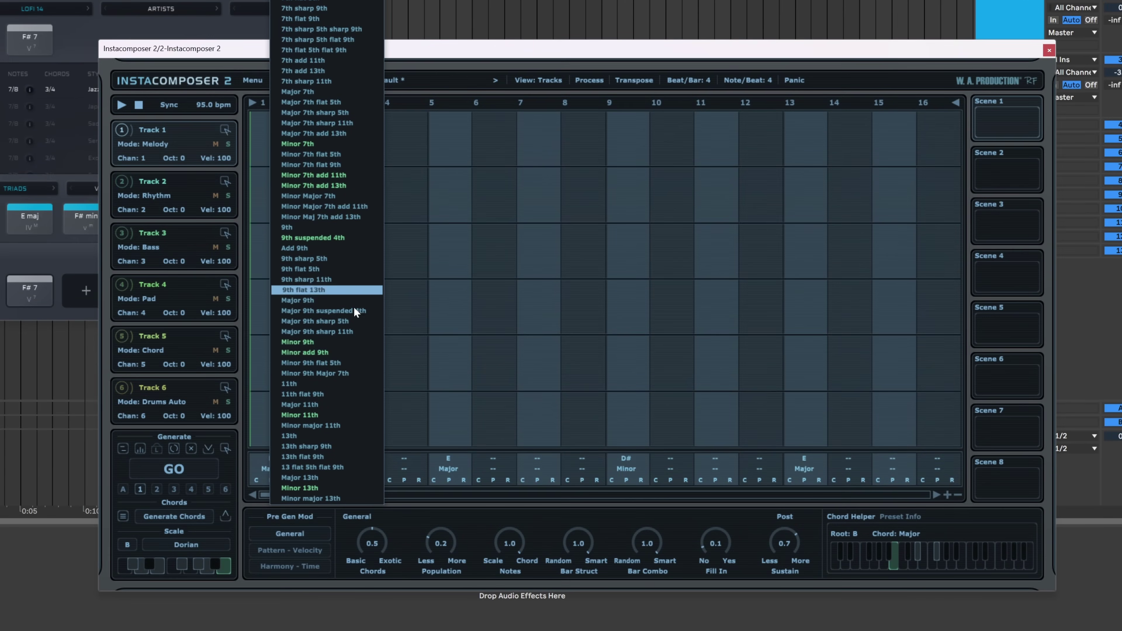
pyautogui.click(316, 344)
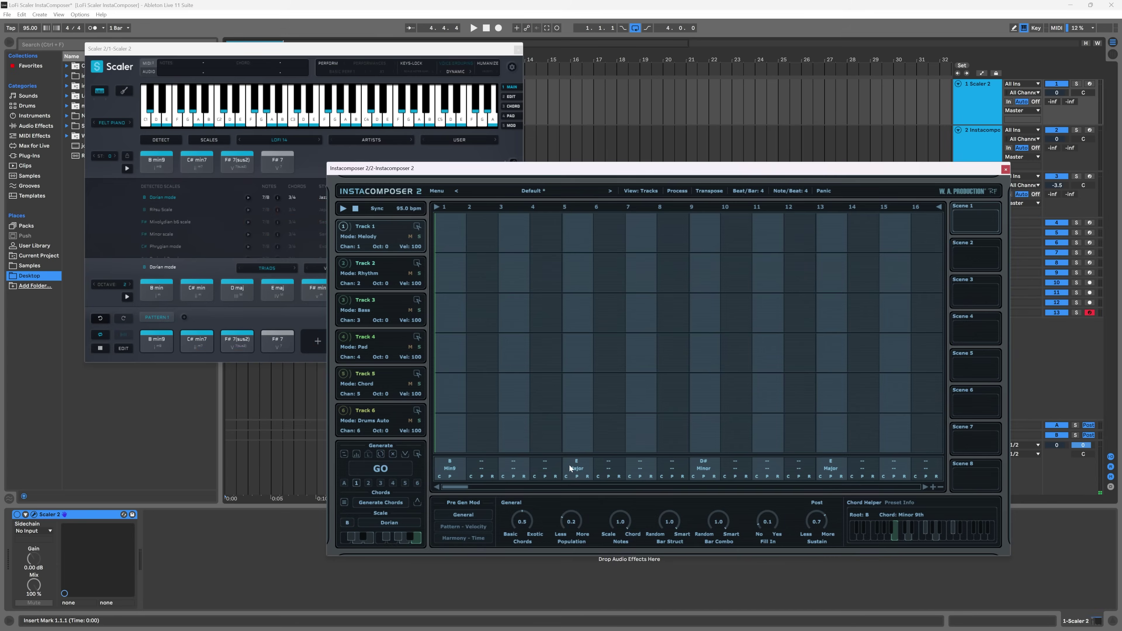
pyautogui.click(577, 461)
pyautogui.click(564, 384)
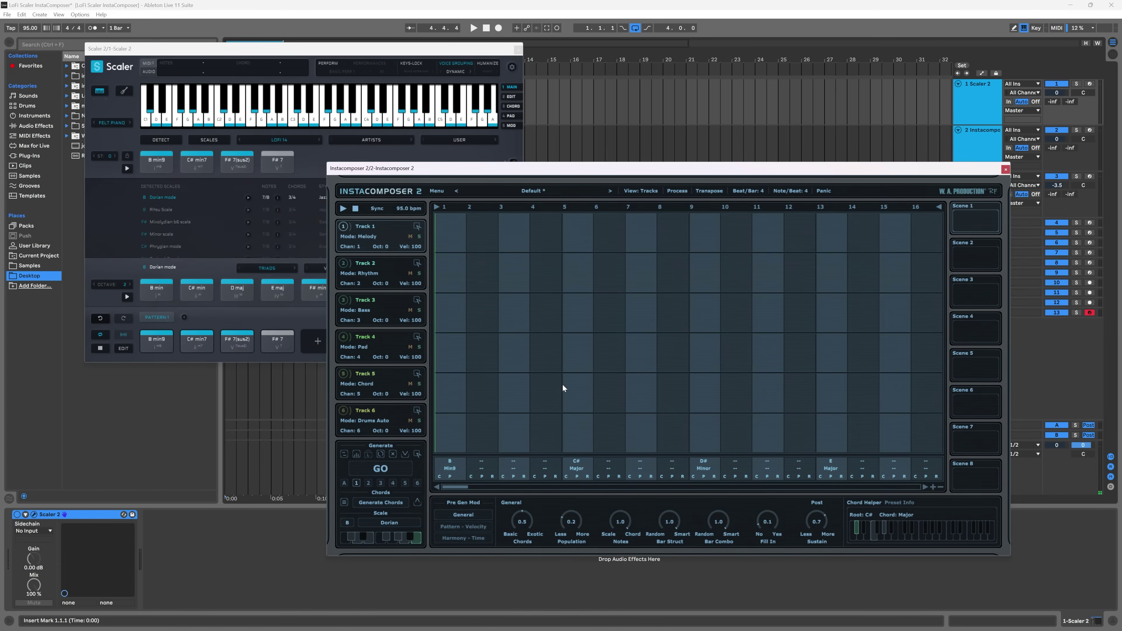
pyautogui.click(577, 473)
pyautogui.click(548, 241)
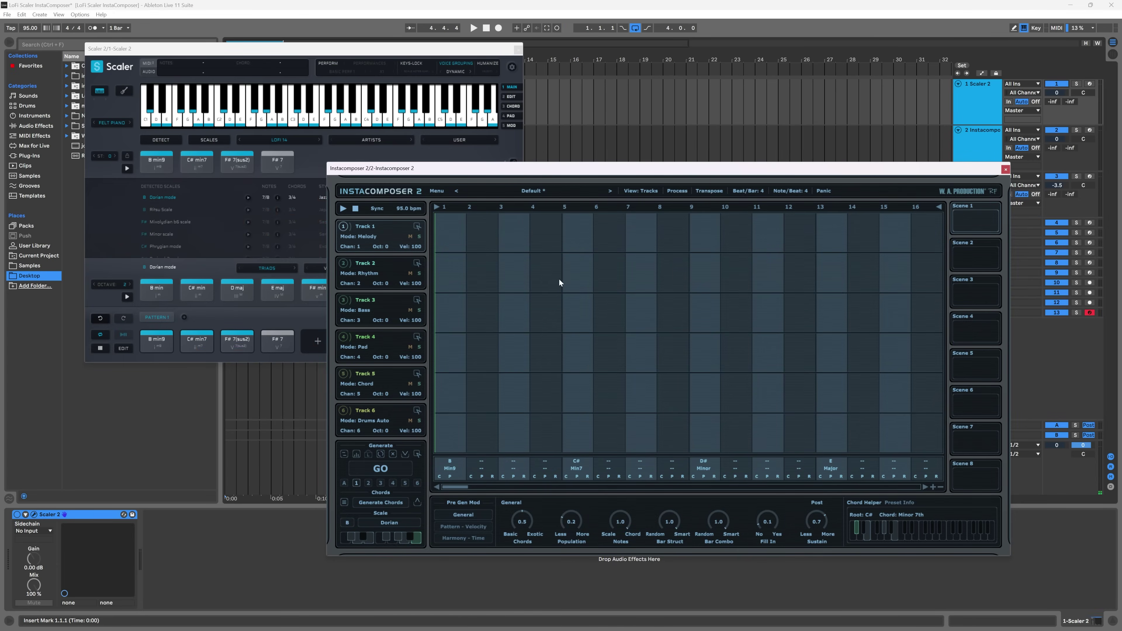
# Set the bar 9 chord to F# Sus2 and the bar 13 chord to F# 7th, checking Scaler's F# 7.
pyautogui.click(702, 462)
pyautogui.click(686, 419)
pyautogui.click(704, 470)
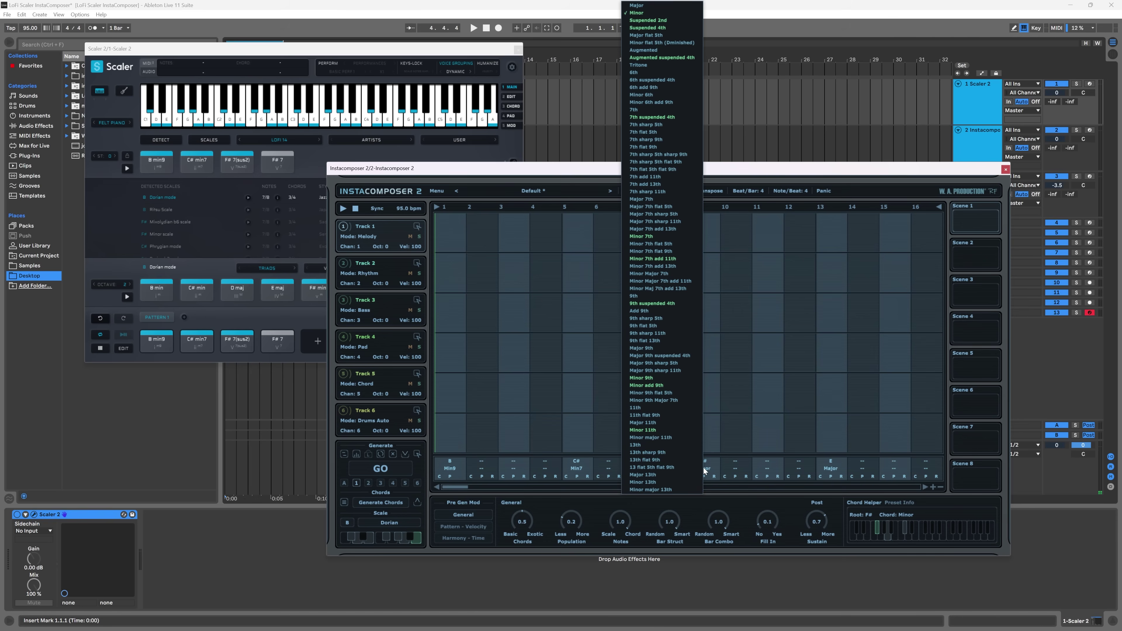
pyautogui.click(636, 21)
pyautogui.click(278, 332)
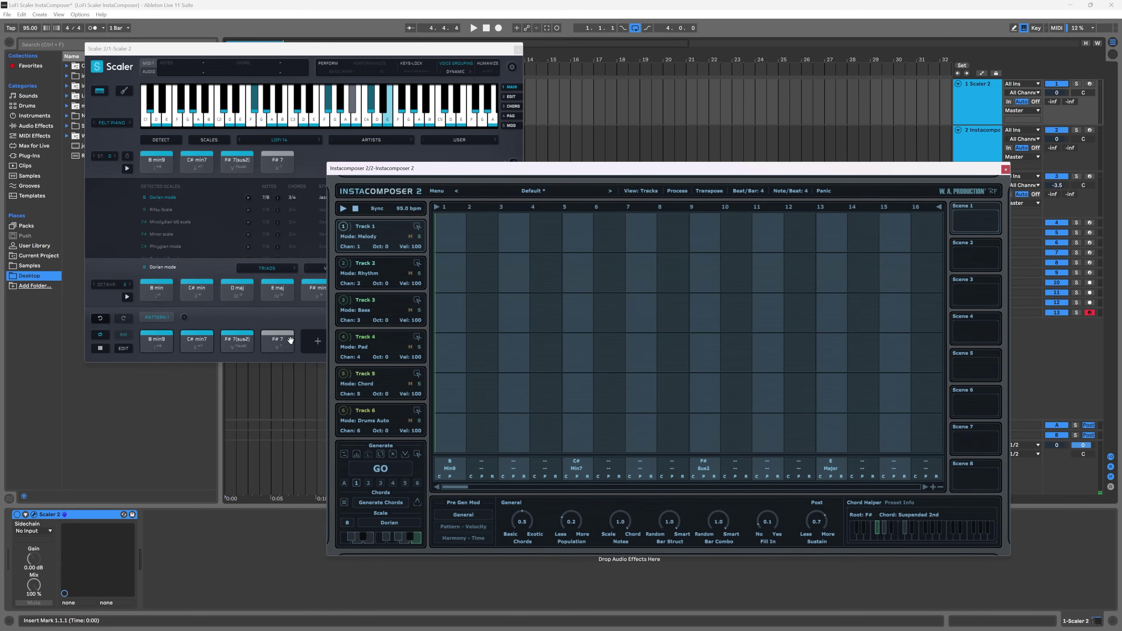
pyautogui.click(829, 461)
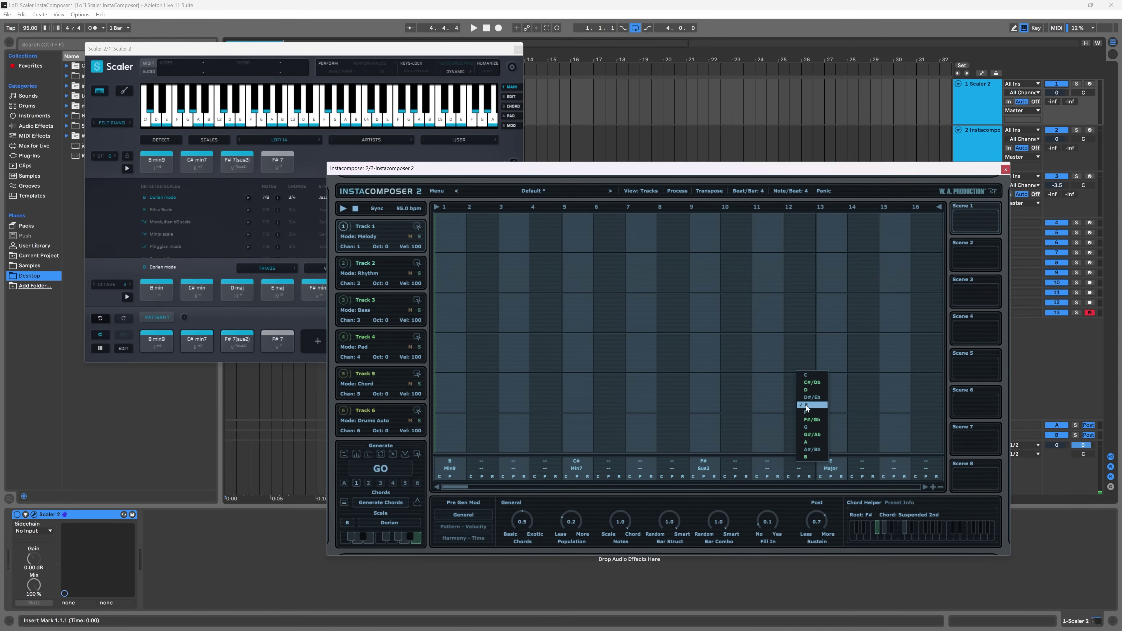
pyautogui.click(811, 419)
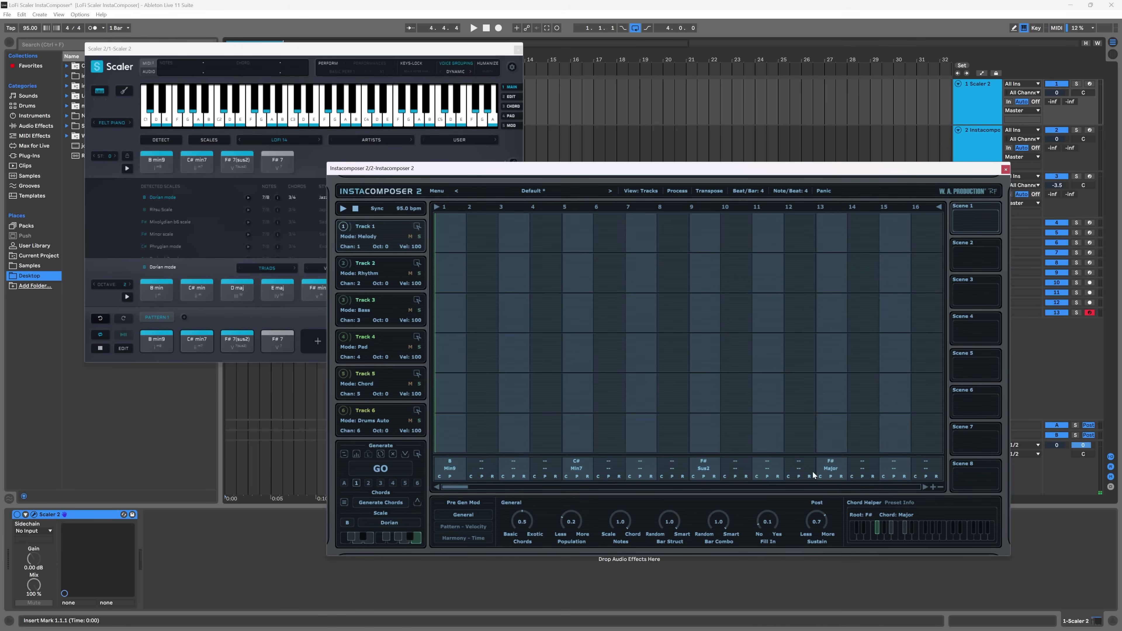
pyautogui.click(831, 469)
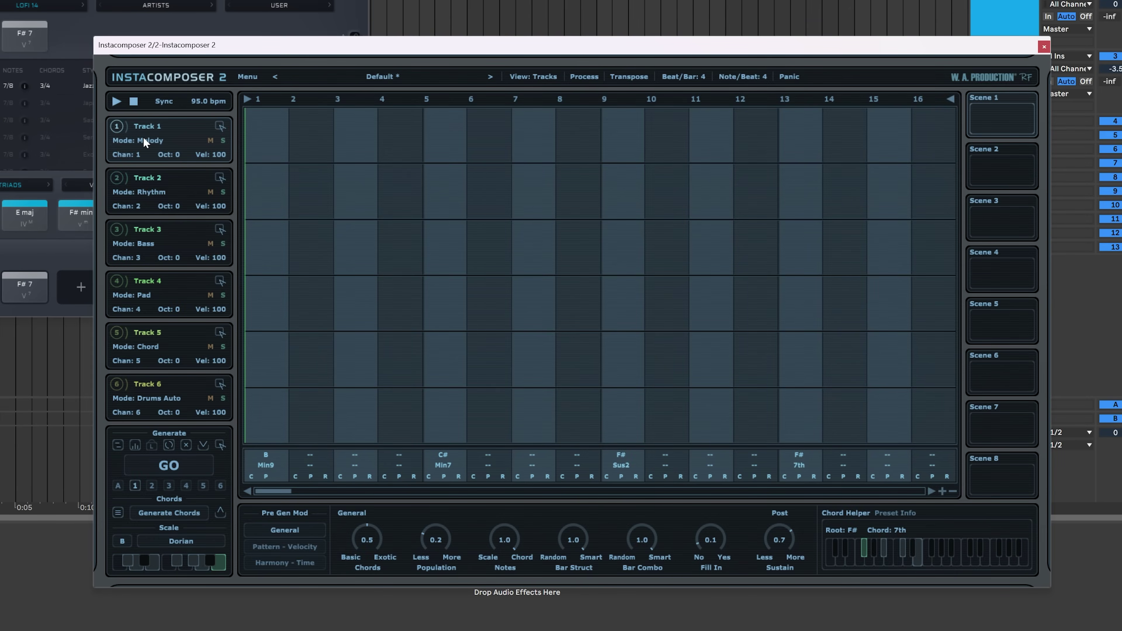
# Put Track 1 in Chord mode and generate 16 bars of chords with an added bass note.
pyautogui.click(149, 142)
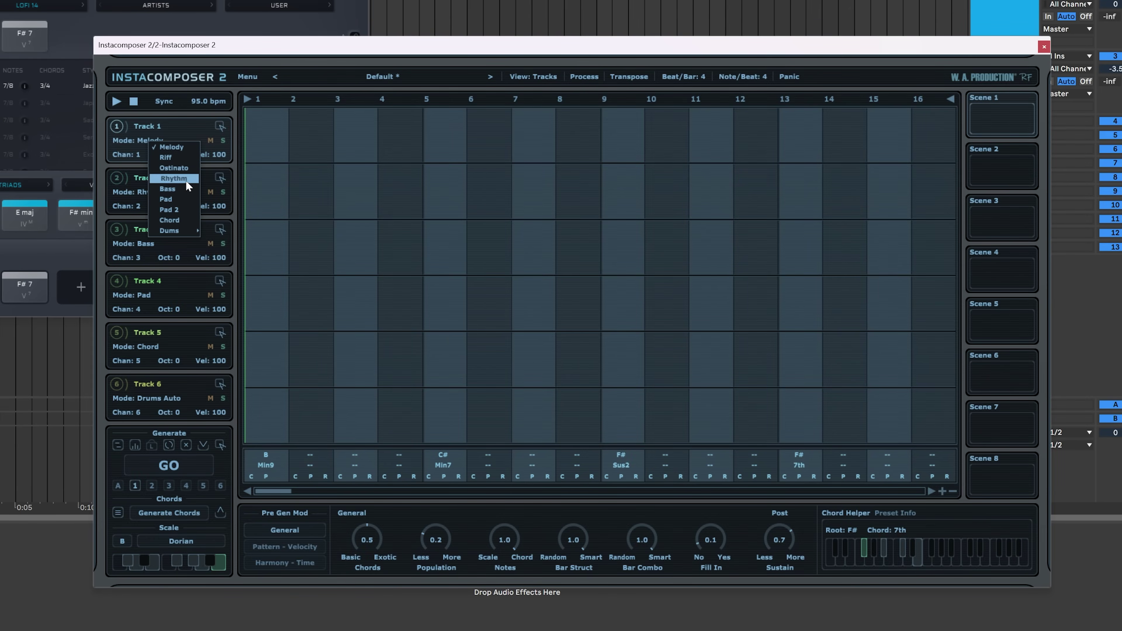
pyautogui.click(178, 221)
pyautogui.click(170, 468)
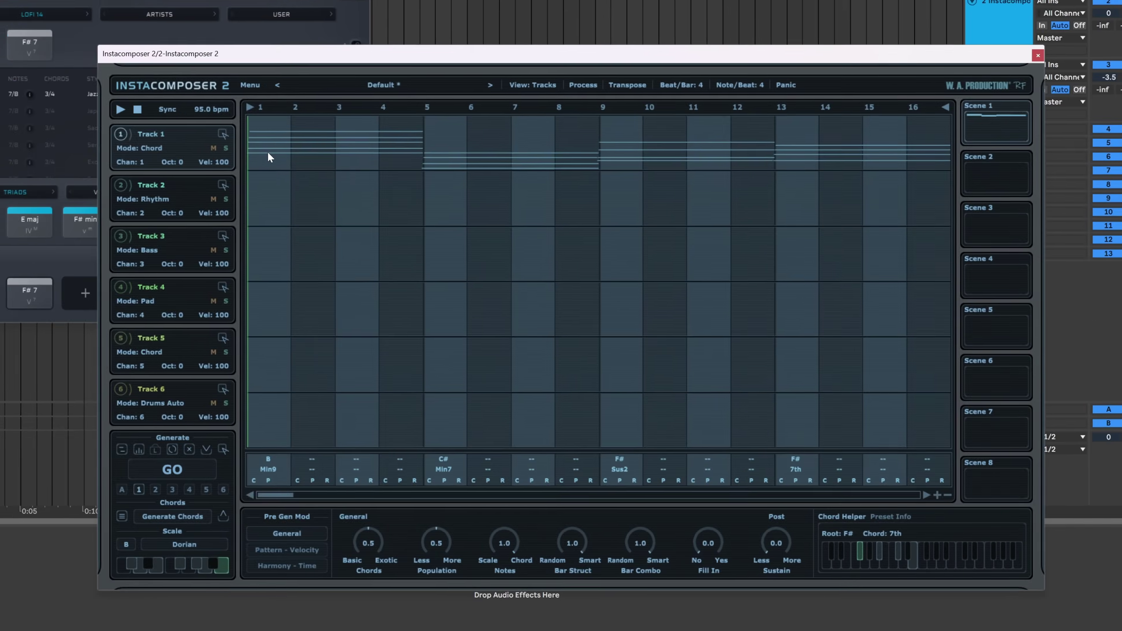
pyautogui.rightClick(180, 137)
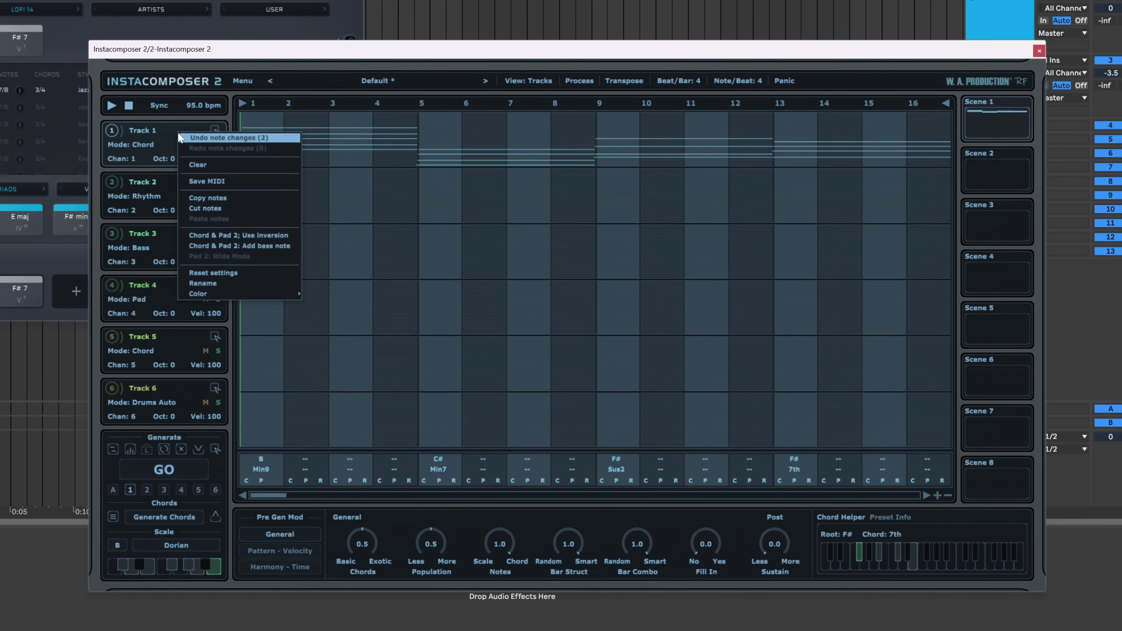
pyautogui.click(244, 248)
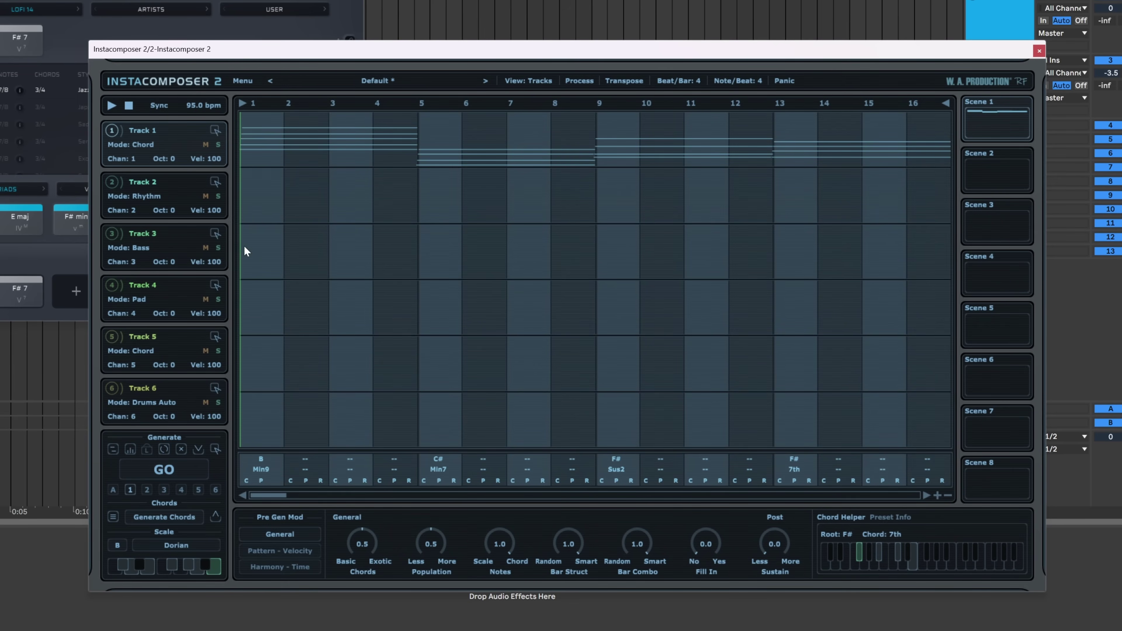
pyautogui.click(163, 473)
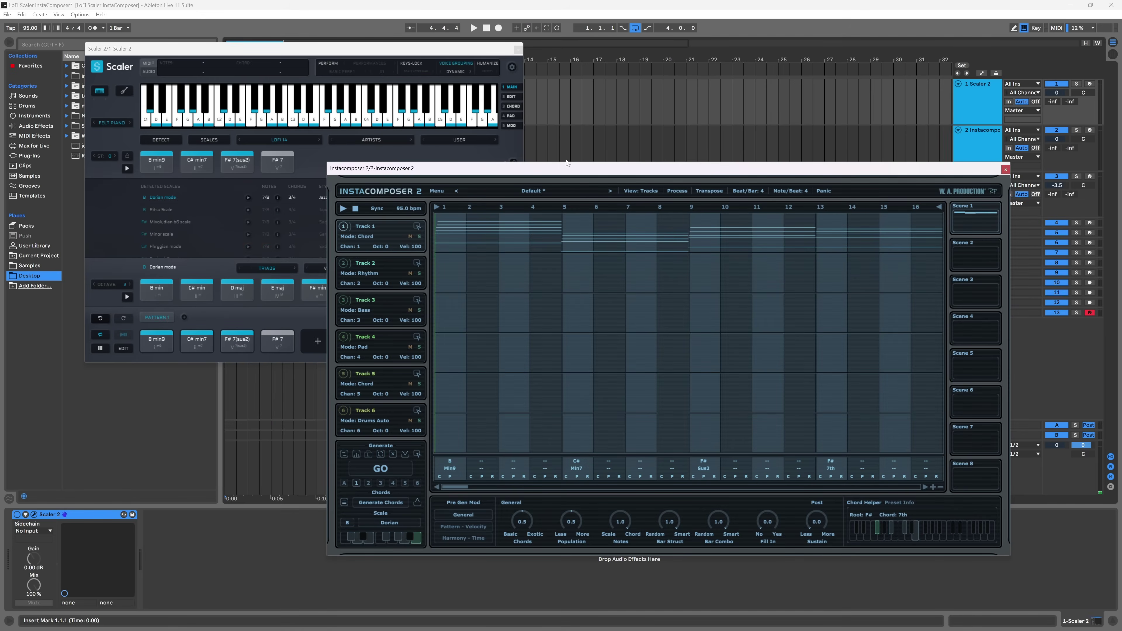
# Close Scaler, solo the 3 Pigments track and play the arrangement with InstaComposer repositioned.
pyautogui.click(518, 50)
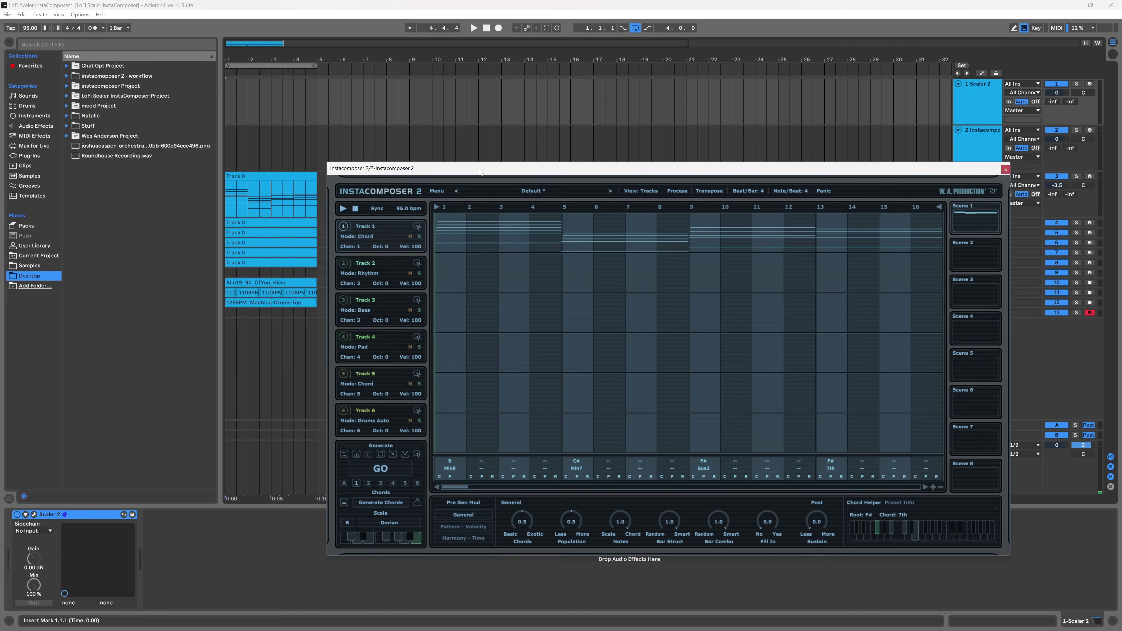
pyautogui.moveTo(442, 169); pyautogui.dragTo(525, 113)
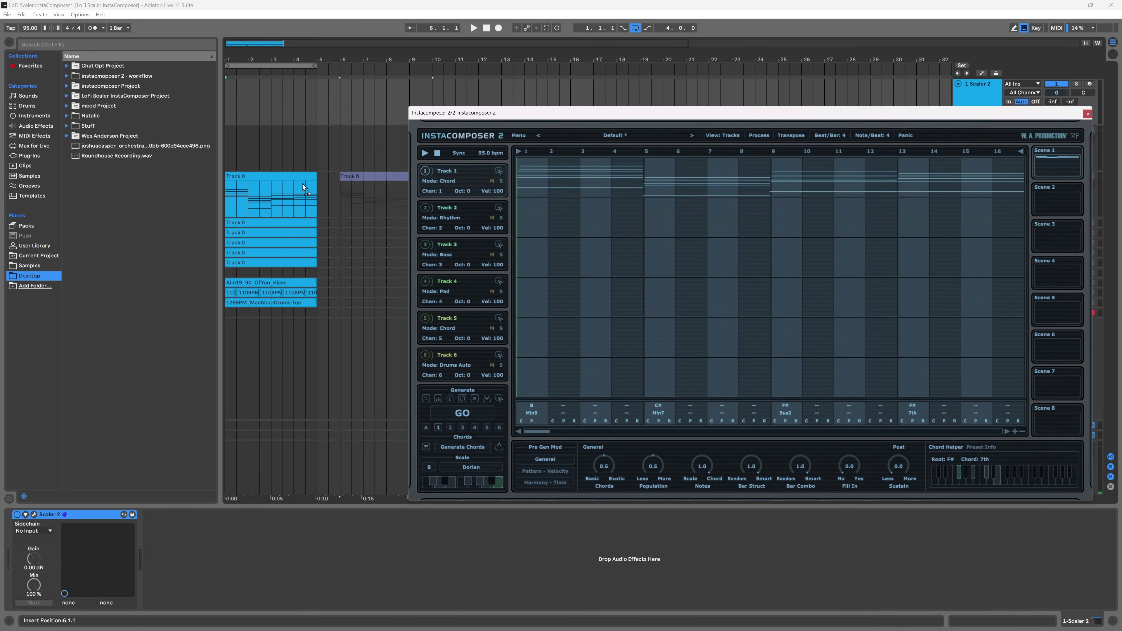
pyautogui.click(242, 190)
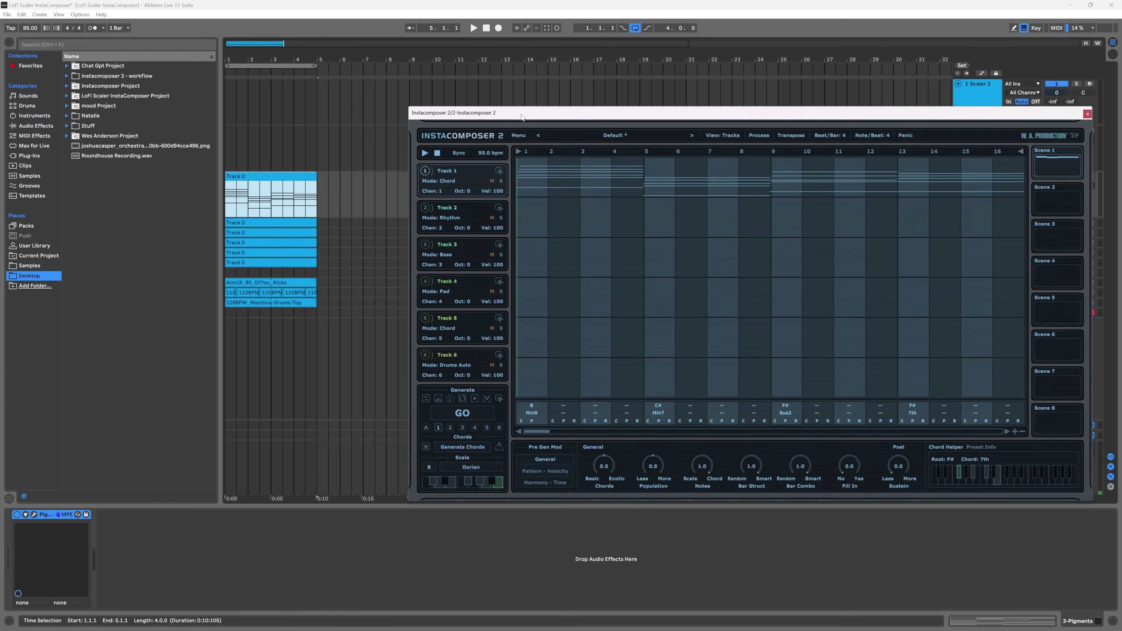
pyautogui.moveTo(521, 117); pyautogui.dragTo(524, 276)
pyautogui.click(979, 224)
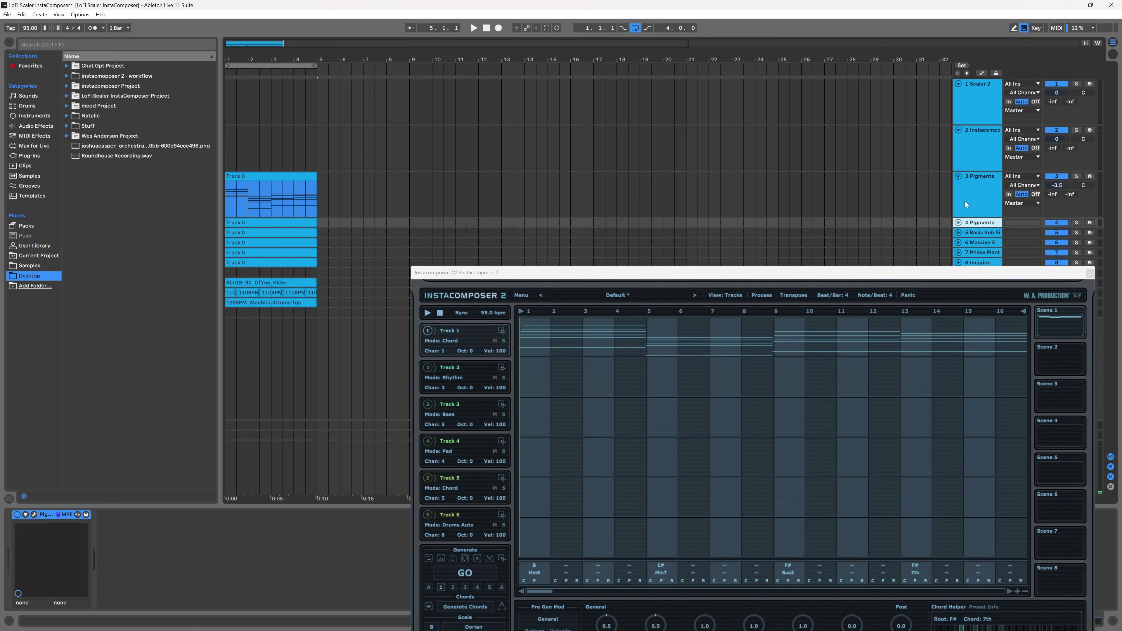
pyautogui.click(1076, 177)
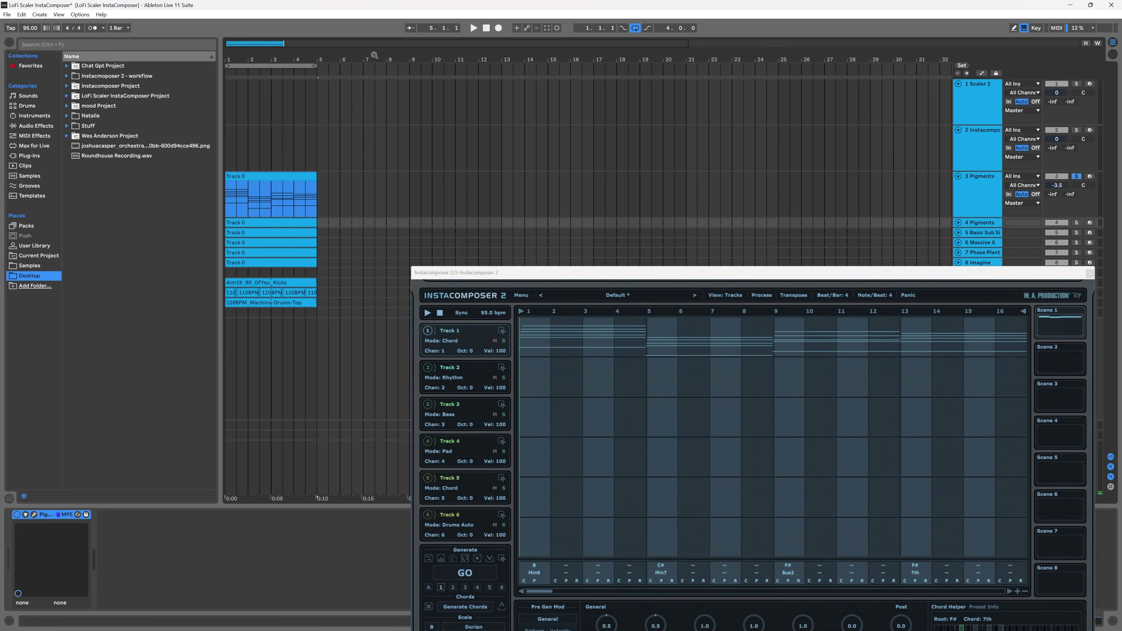
pyautogui.press('space')
pyautogui.moveTo(607, 275); pyautogui.dragTo(525, 123)
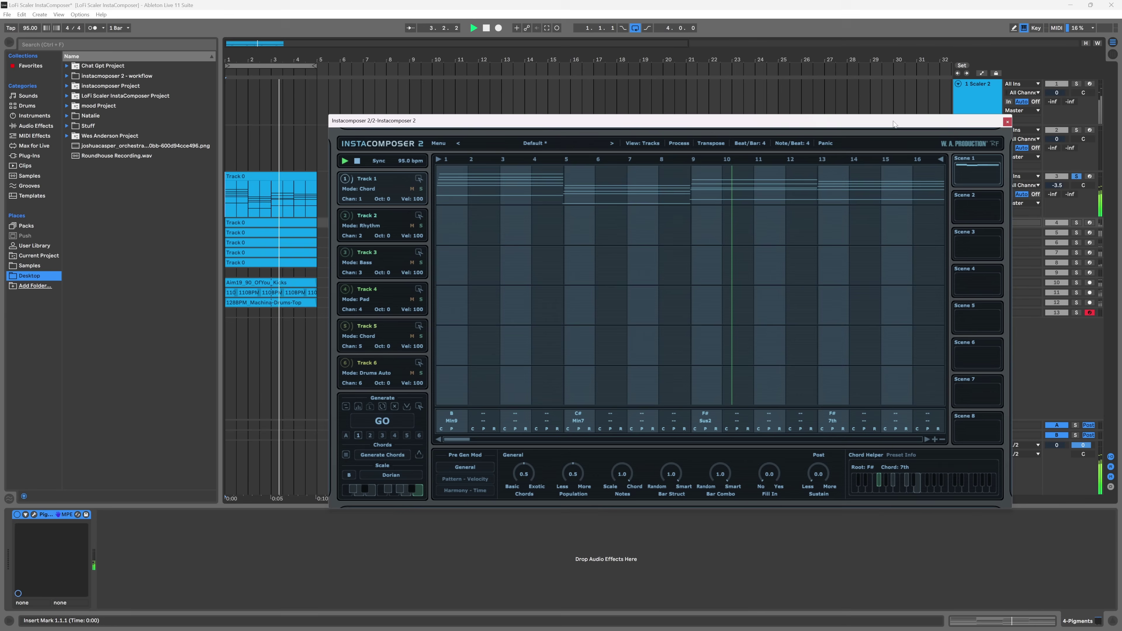
pyautogui.moveTo(893, 124); pyautogui.dragTo(827, 115)
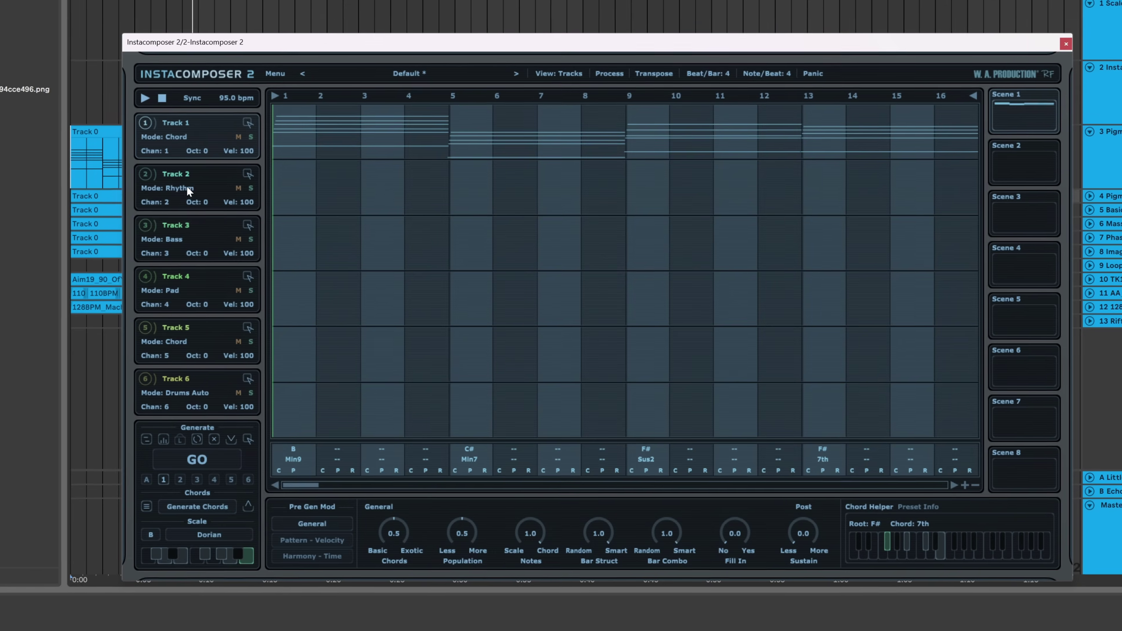
# Switch InstaComposer's Track 2 to Melody mode, generate a melody line and play it back.
pyautogui.click(183, 189)
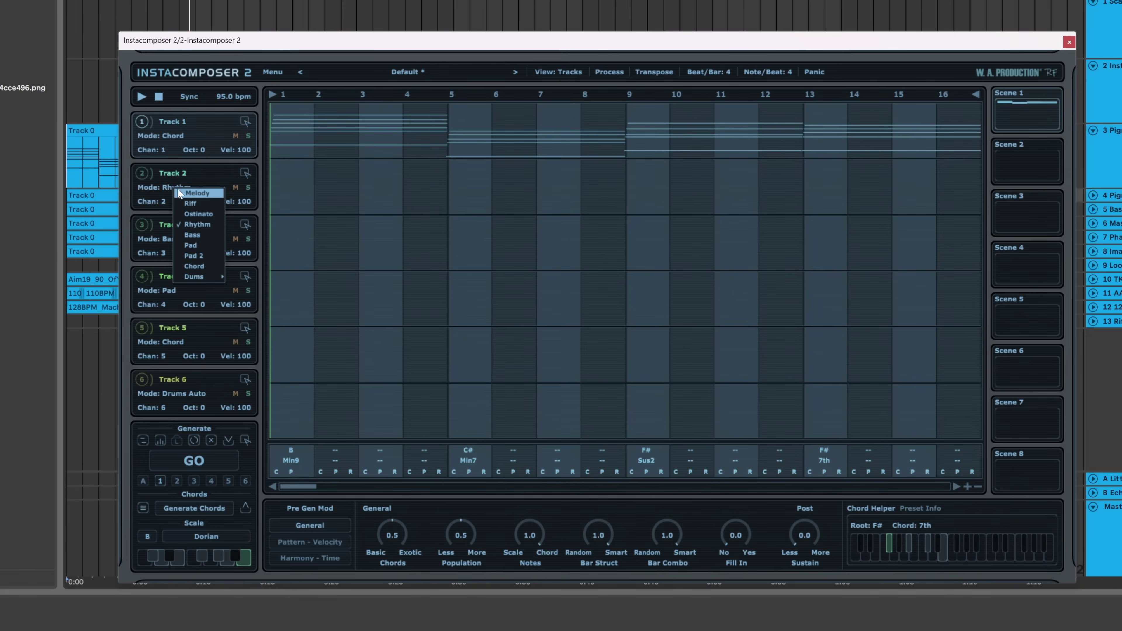
pyautogui.click(197, 194)
pyautogui.click(194, 460)
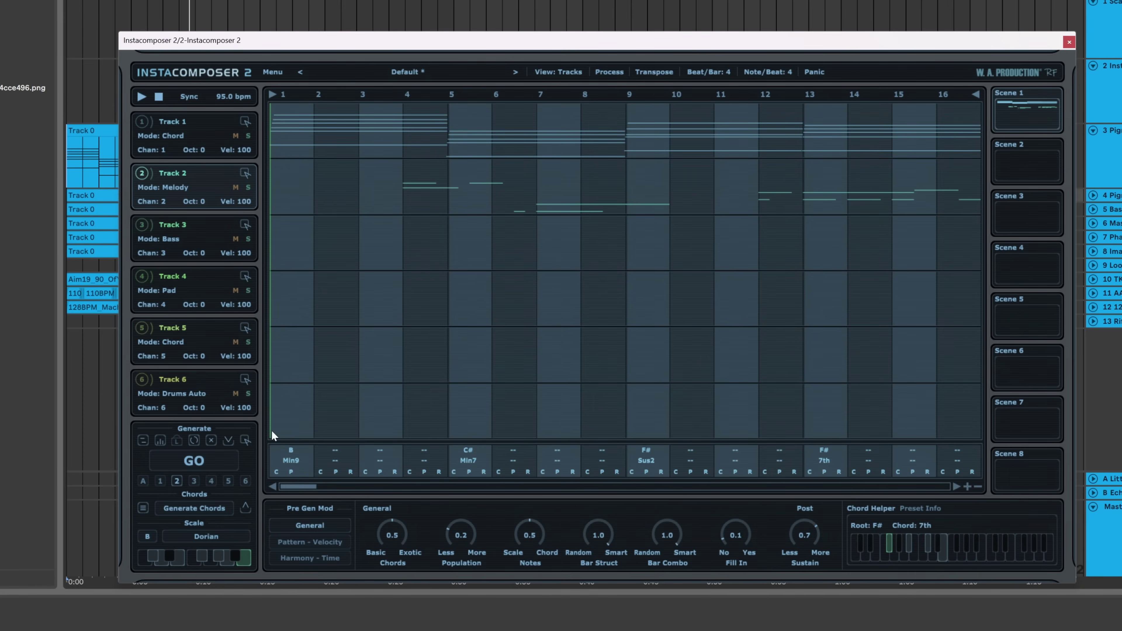
pyautogui.moveTo(539, 47); pyautogui.dragTo(796, 30)
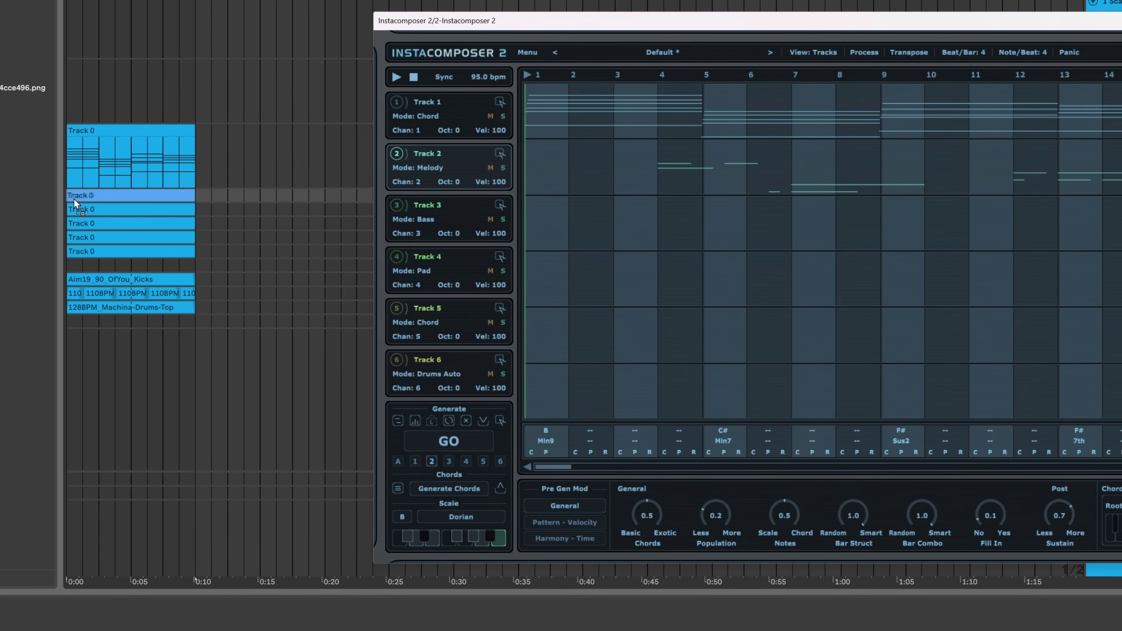
pyautogui.moveTo(825, 30); pyautogui.dragTo(840, 338)
pyautogui.press('space')
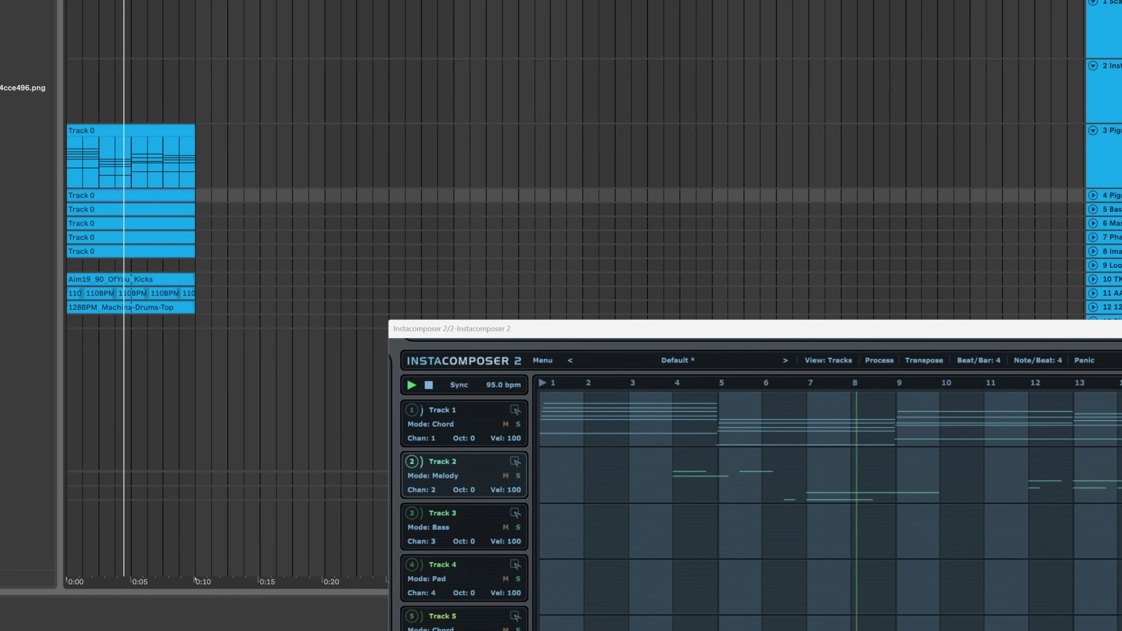
pyautogui.click(1093, 195)
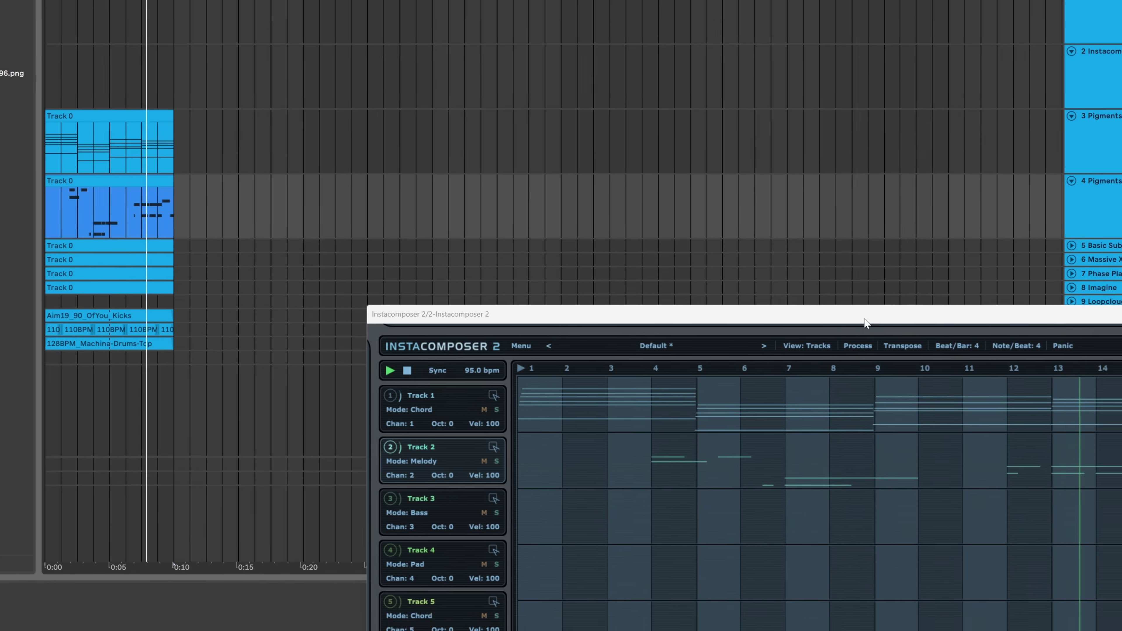
# Stop playback, regenerate Track 2's melody twice, and select the second Track 0 clip.
pyautogui.moveTo(972, 329); pyautogui.dragTo(872, 170)
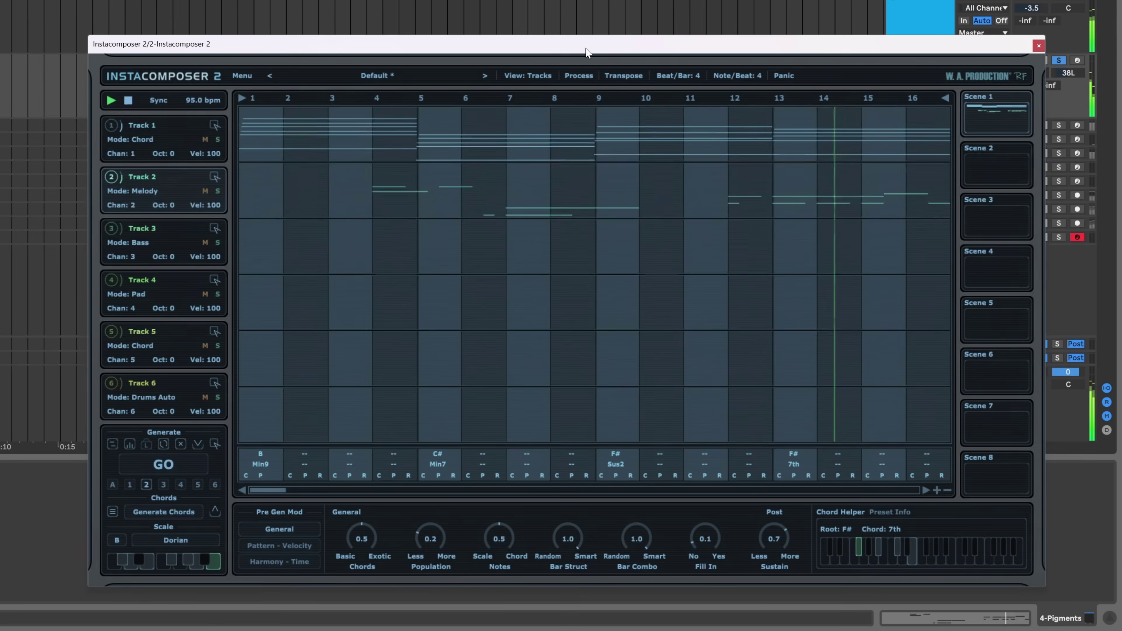
pyautogui.press('space')
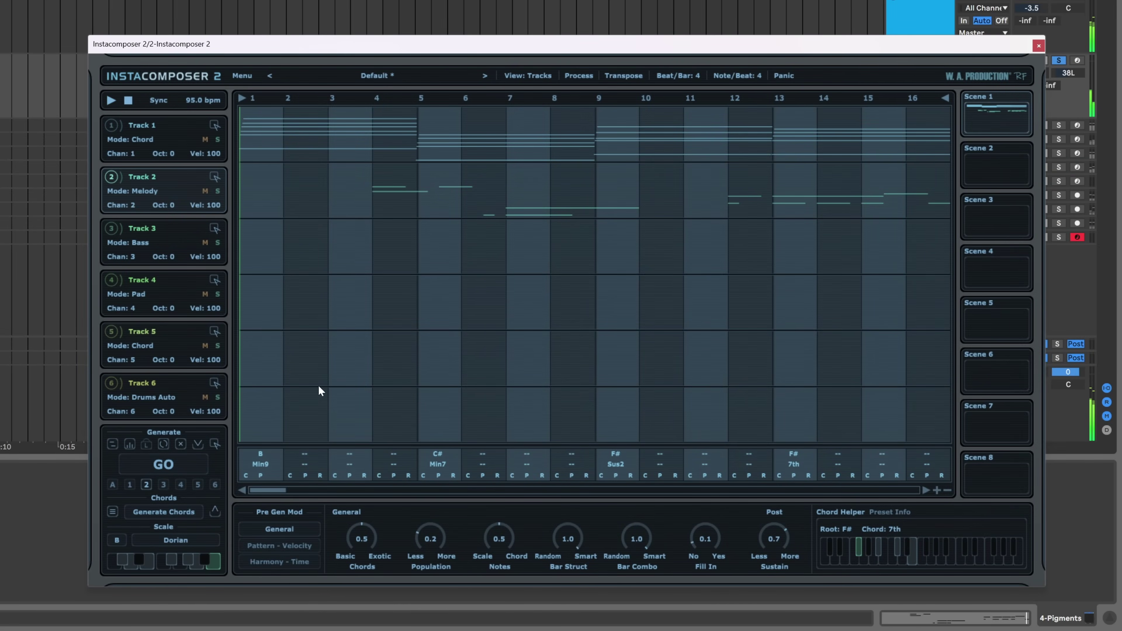
pyautogui.click(191, 465)
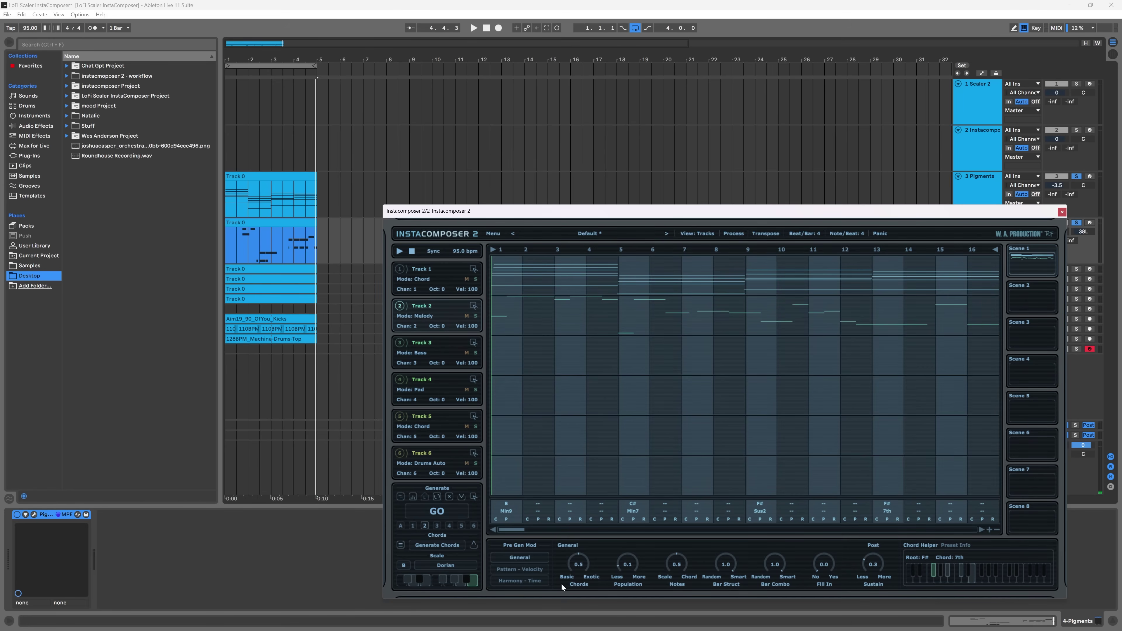
pyautogui.click(426, 512)
pyautogui.click(255, 231)
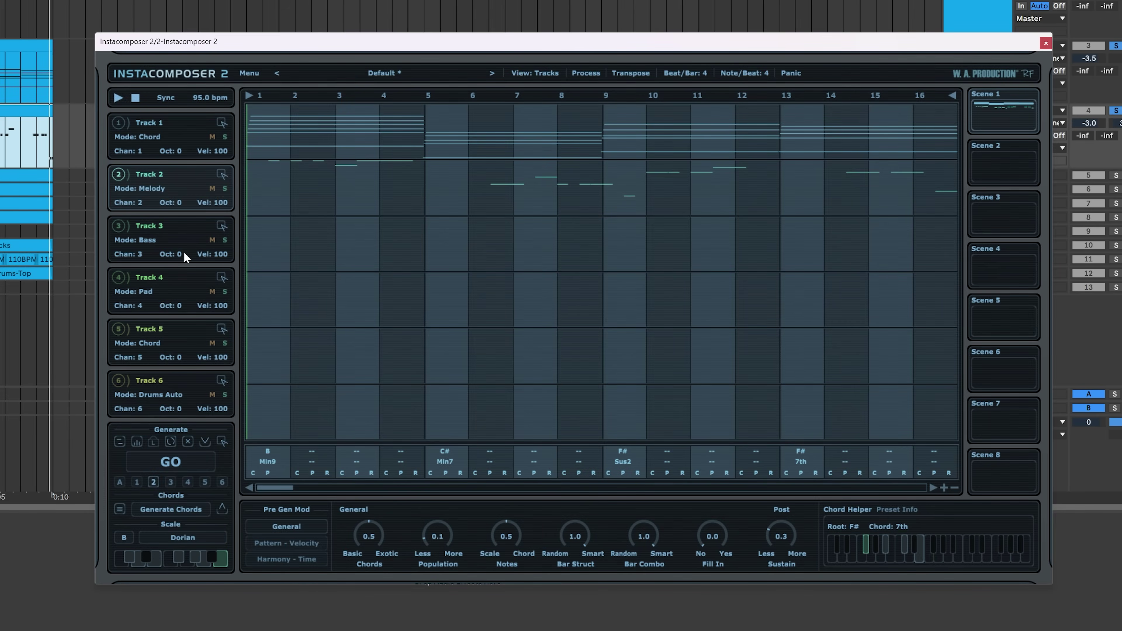
# Lower InstaComposer's Track 3 to octave -1 and generate a bass pattern.
pyautogui.click(191, 215)
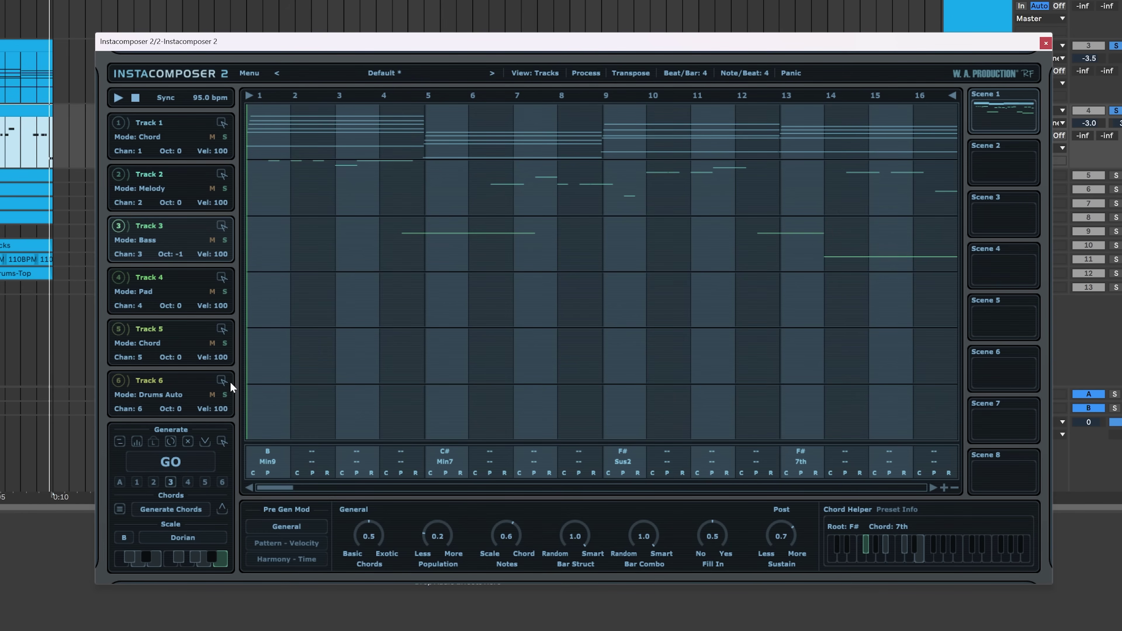
pyautogui.click(546, 77)
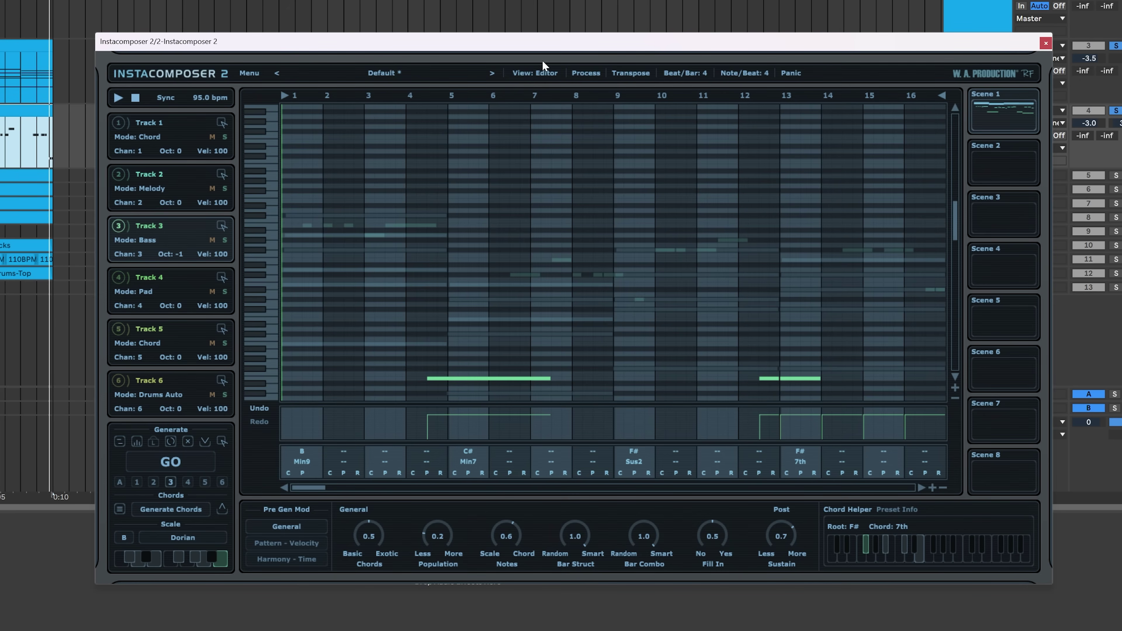
pyautogui.click(552, 74)
pyautogui.click(198, 462)
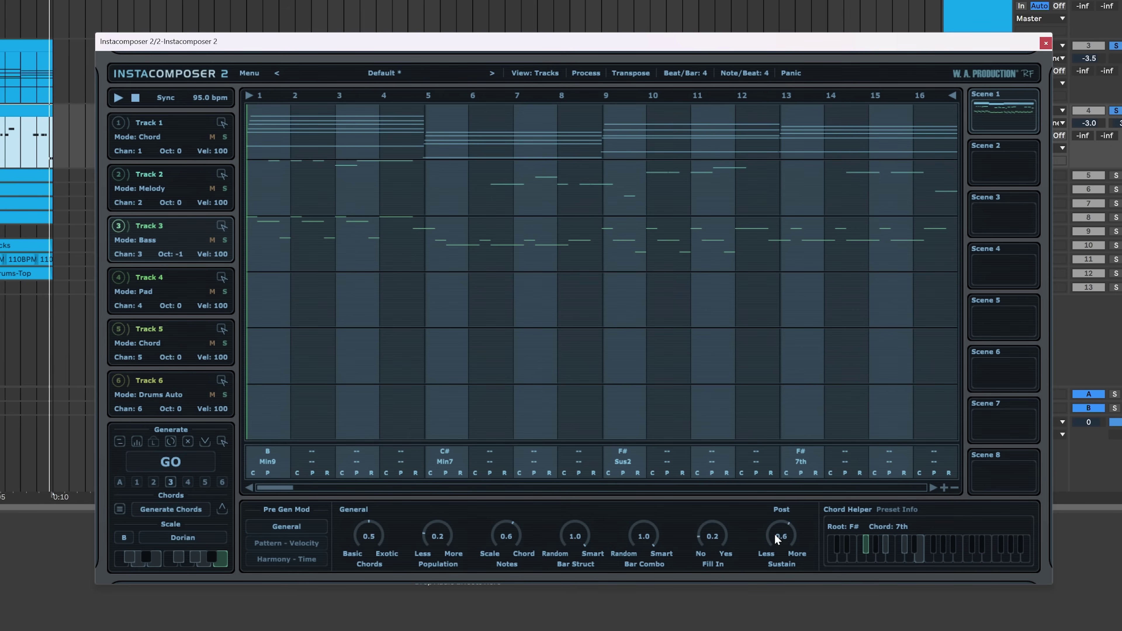
# Raise Sustain, set Population to 0.0, regenerate a sparse bass, and play with track 5 soloed.
pyautogui.moveTo(763, 579); pyautogui.dragTo(761, 570)
pyautogui.moveTo(451, 534); pyautogui.dragTo(443, 607)
pyautogui.click(160, 462)
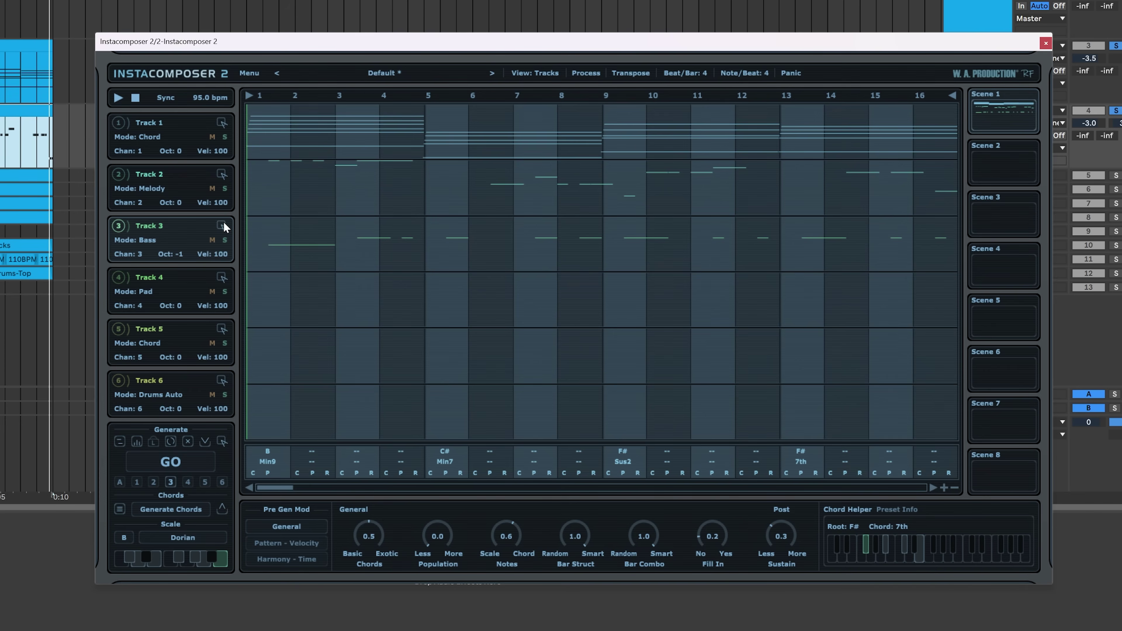
pyautogui.moveTo(88, 182); pyautogui.dragTo(27, 137)
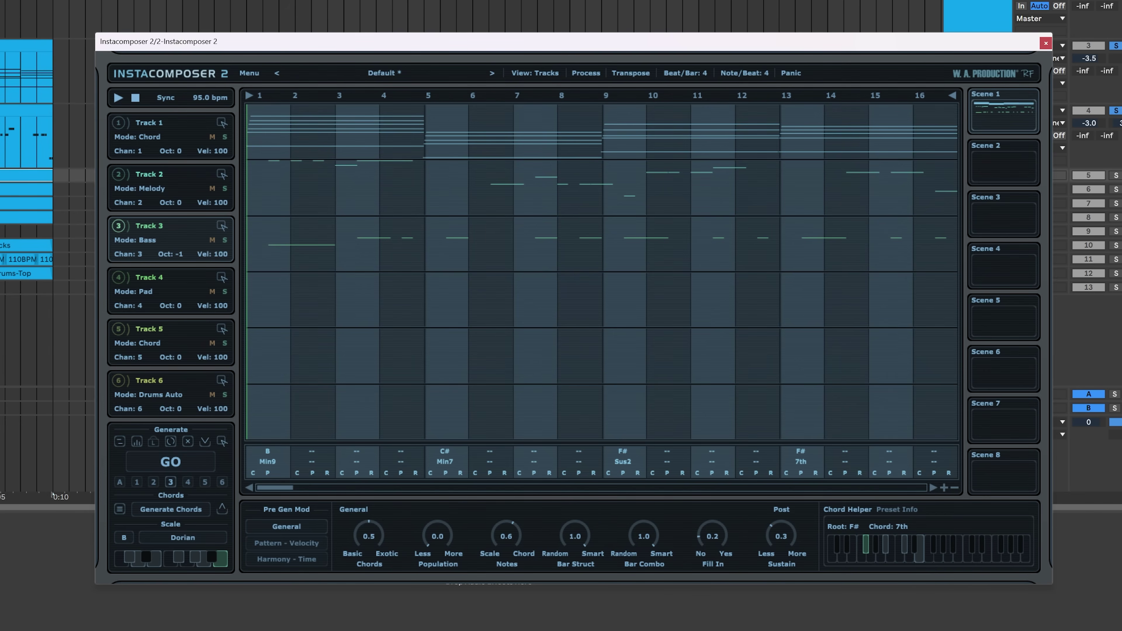
pyautogui.press('space')
pyautogui.click(1115, 175)
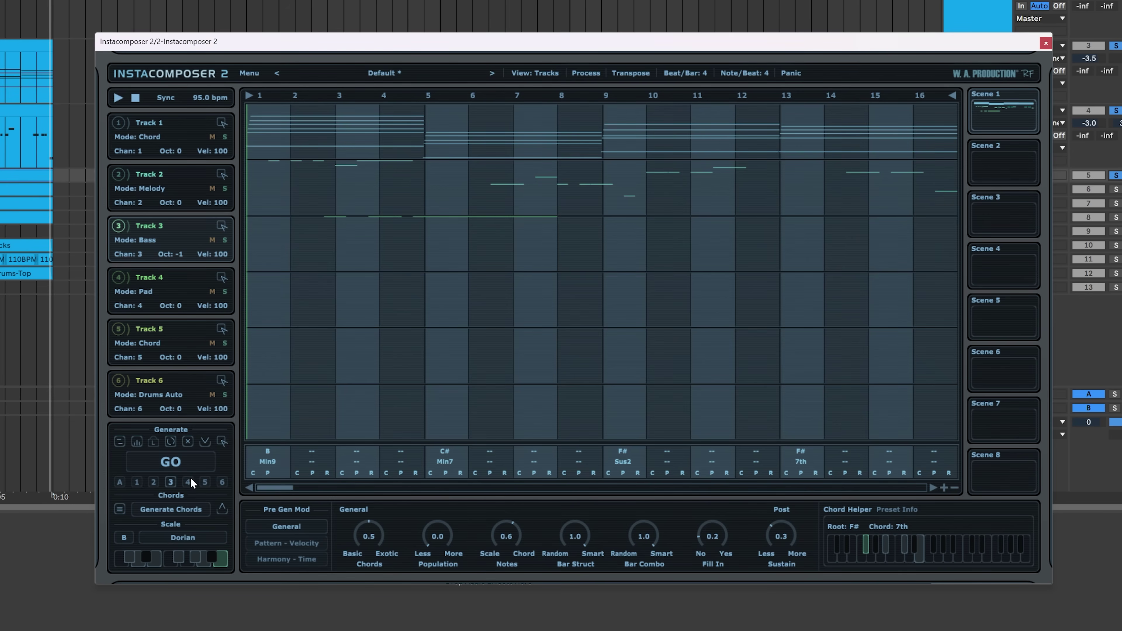
# Regenerate Track 3's bass line and audition it with mixer track 5 soloed.
pyautogui.click(175, 462)
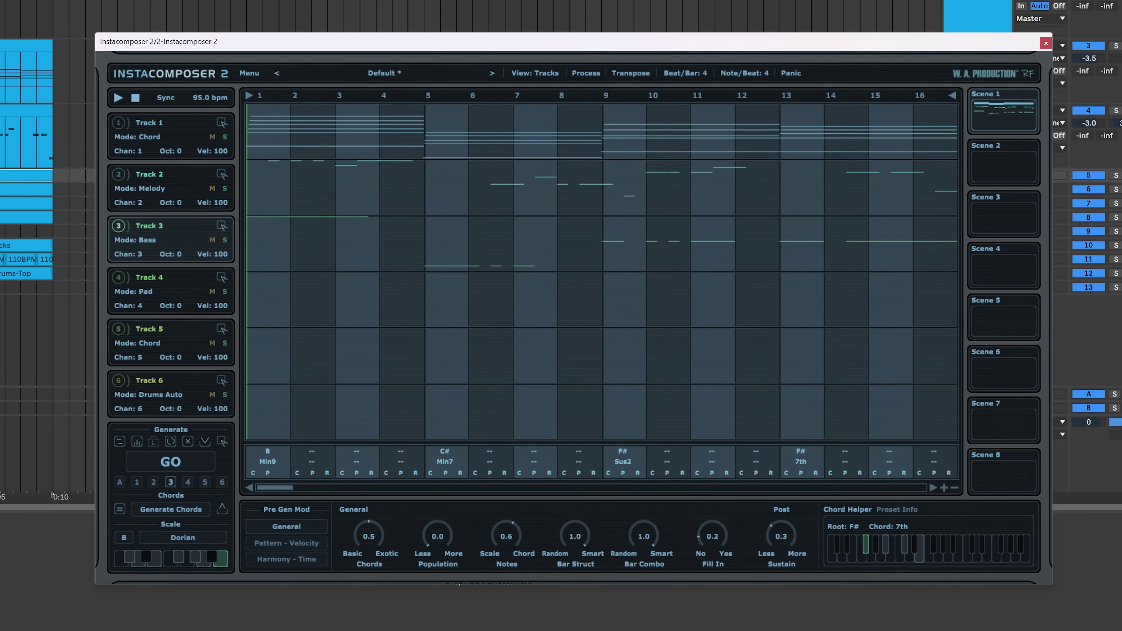
pyautogui.press('space')
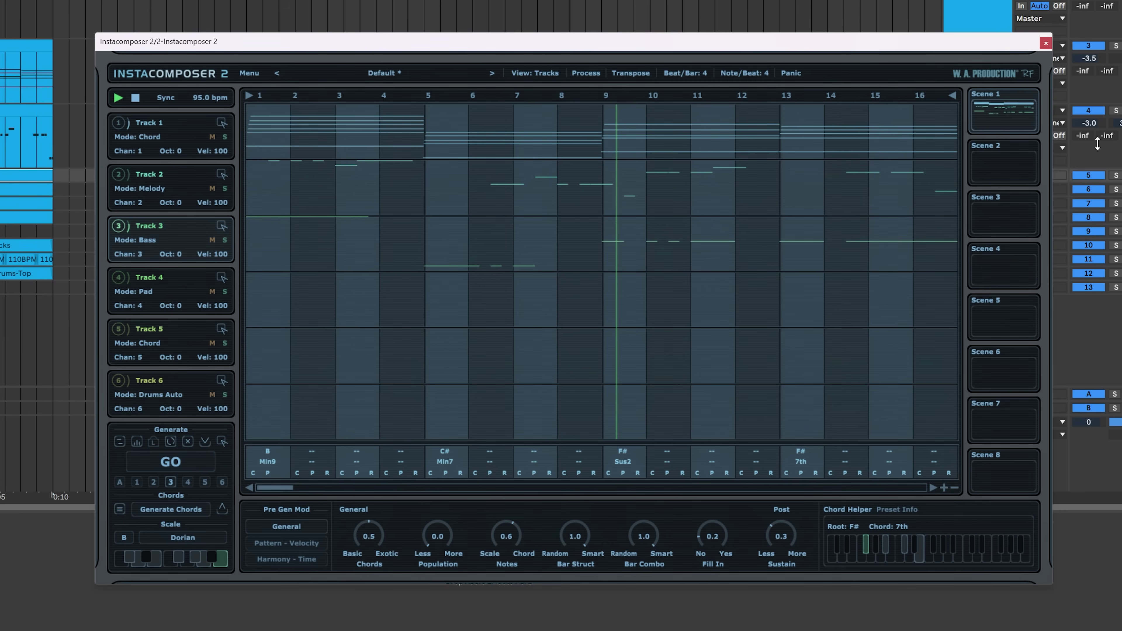
pyautogui.click(1115, 175)
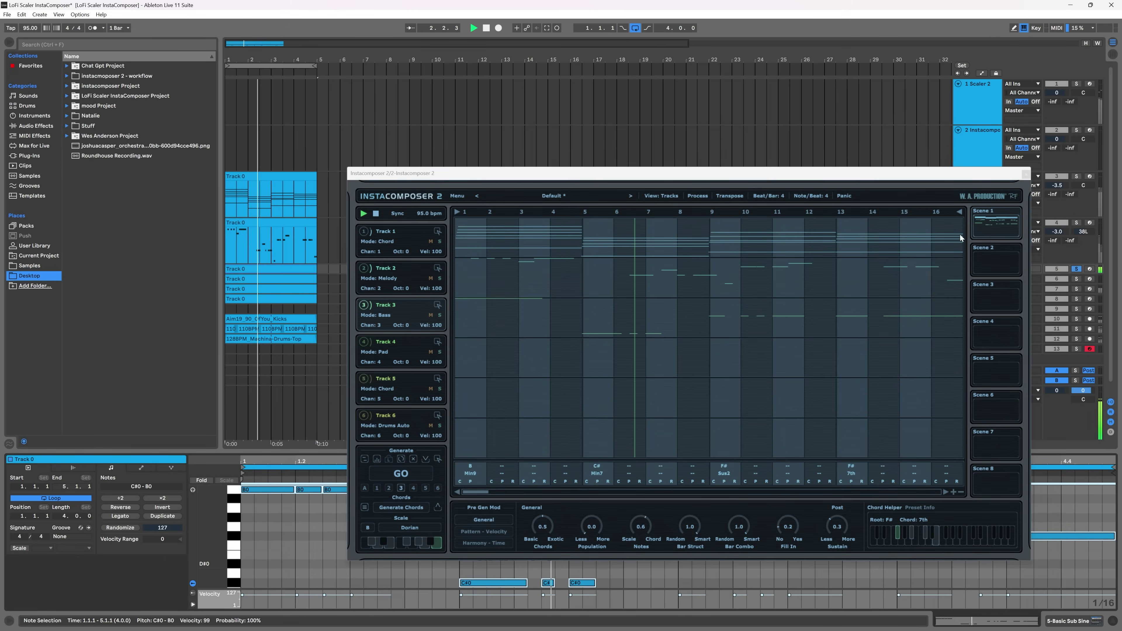
pyautogui.press('space')
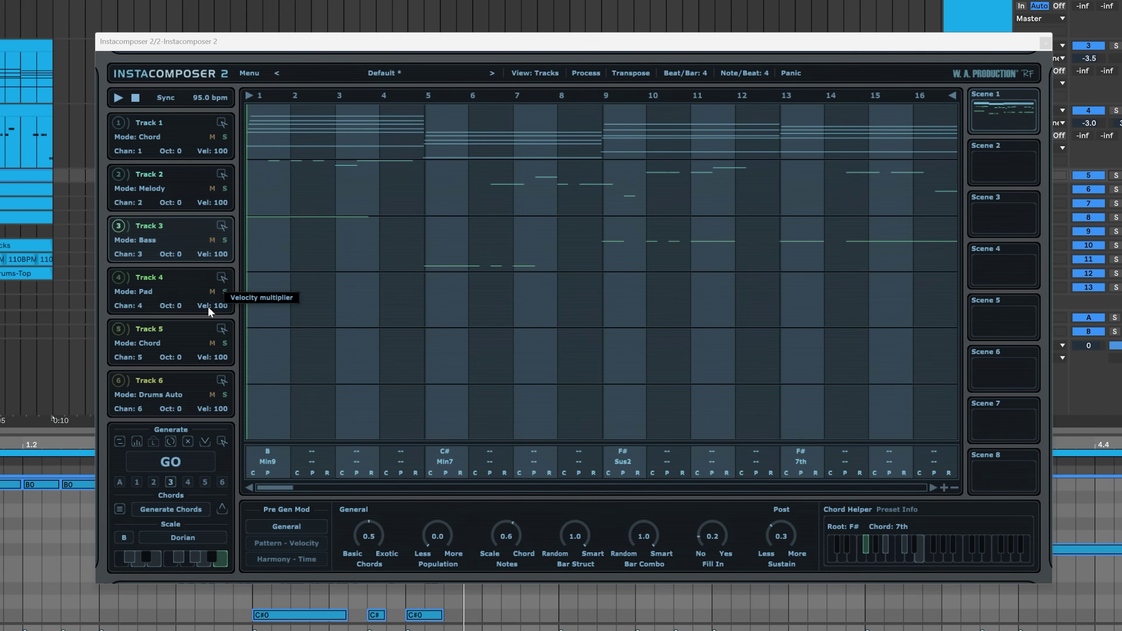
# Set InstaComposer's Track 4 to Rhythm mode and Track 5 to Ostinato mode.
pyautogui.click(149, 292)
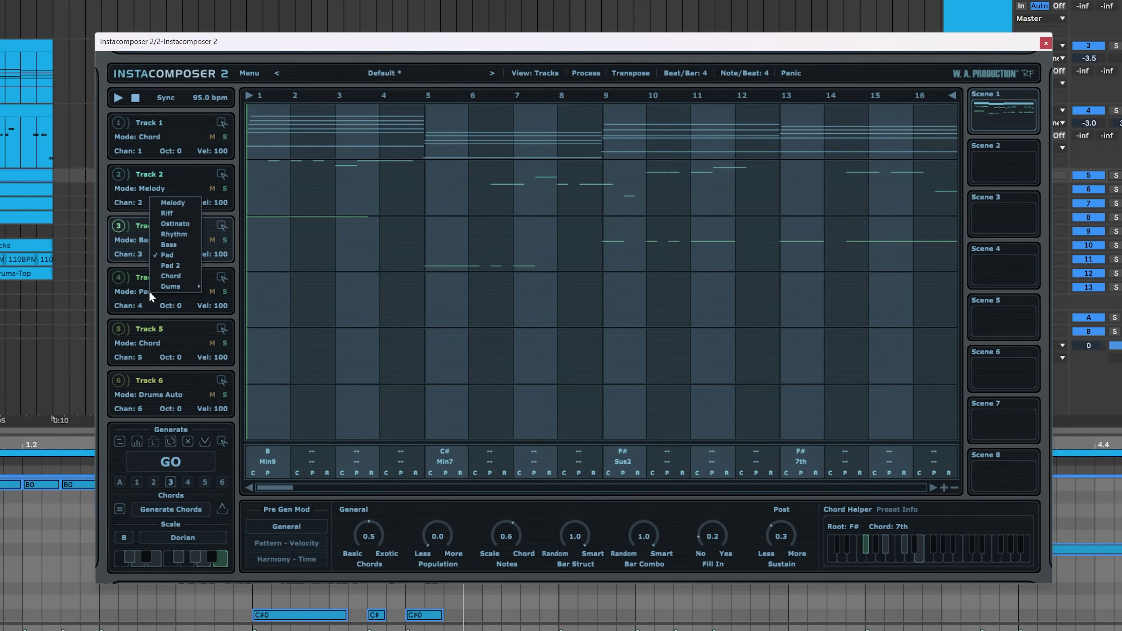
pyautogui.click(180, 236)
pyautogui.click(159, 343)
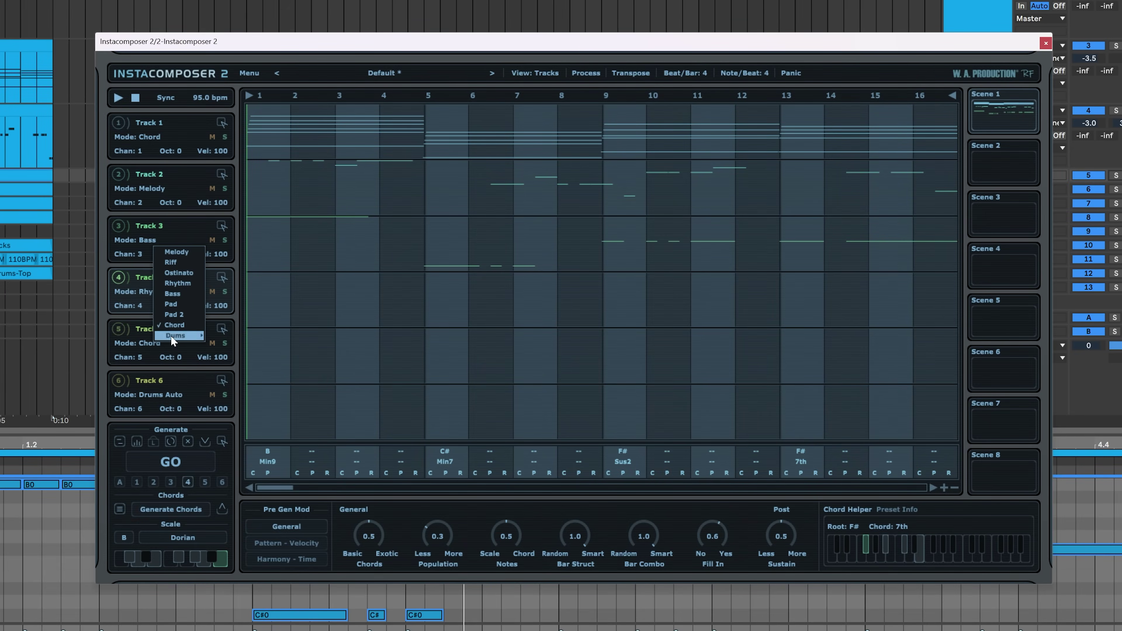
pyautogui.click(190, 273)
# Set Track 6 to Riff mode, then generate new patterns twice with GO.
pyautogui.click(155, 392)
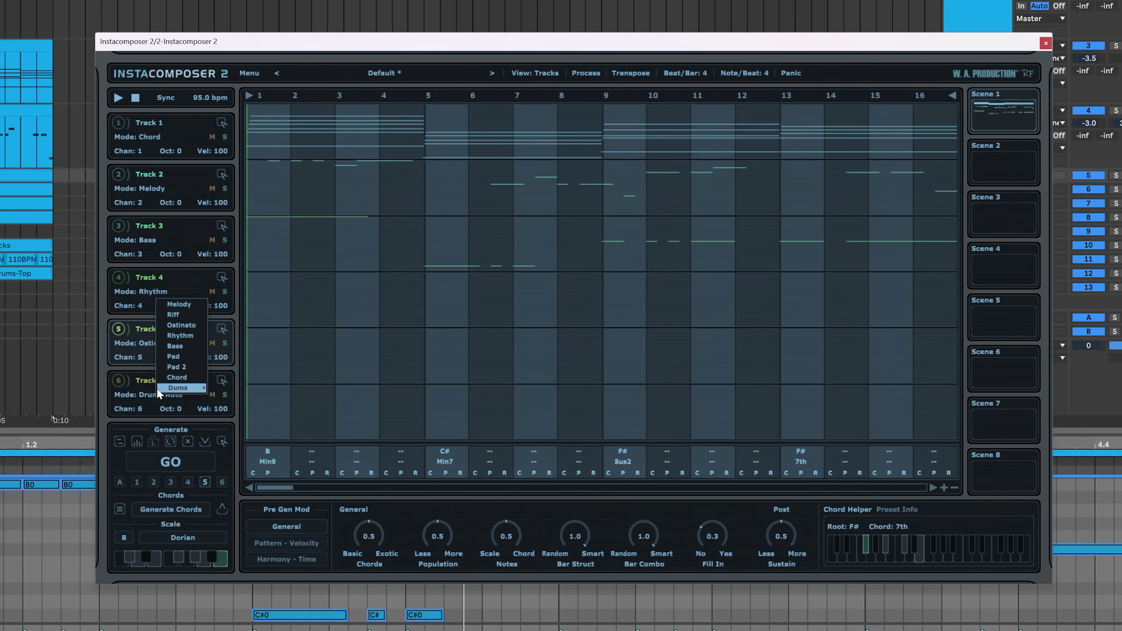
pyautogui.moveTo(170, 390)
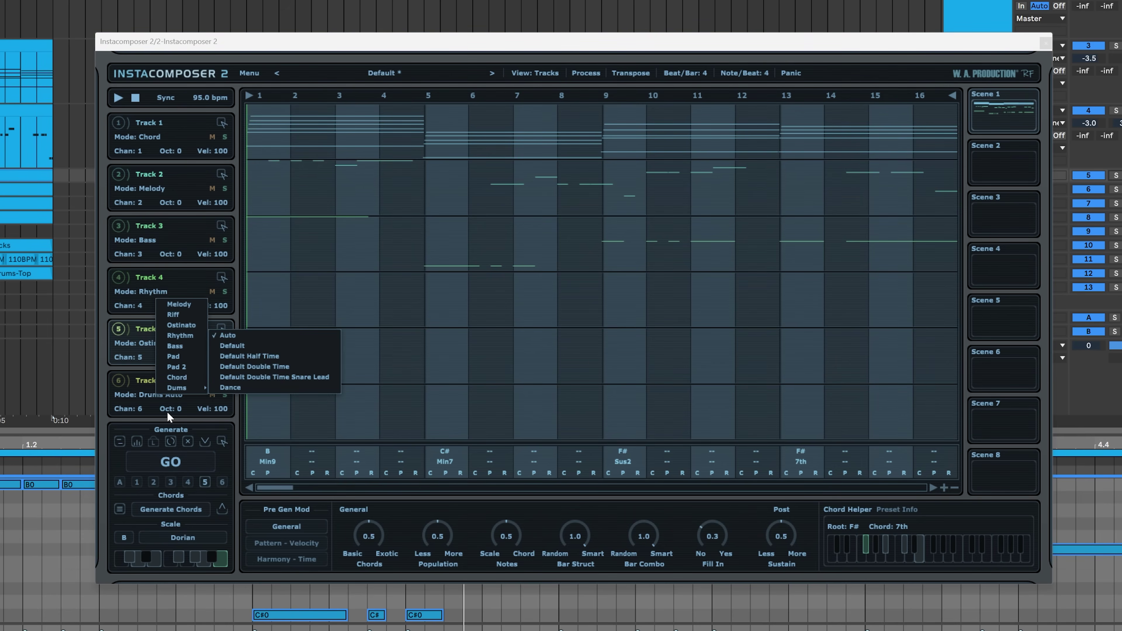
pyautogui.click(111, 400)
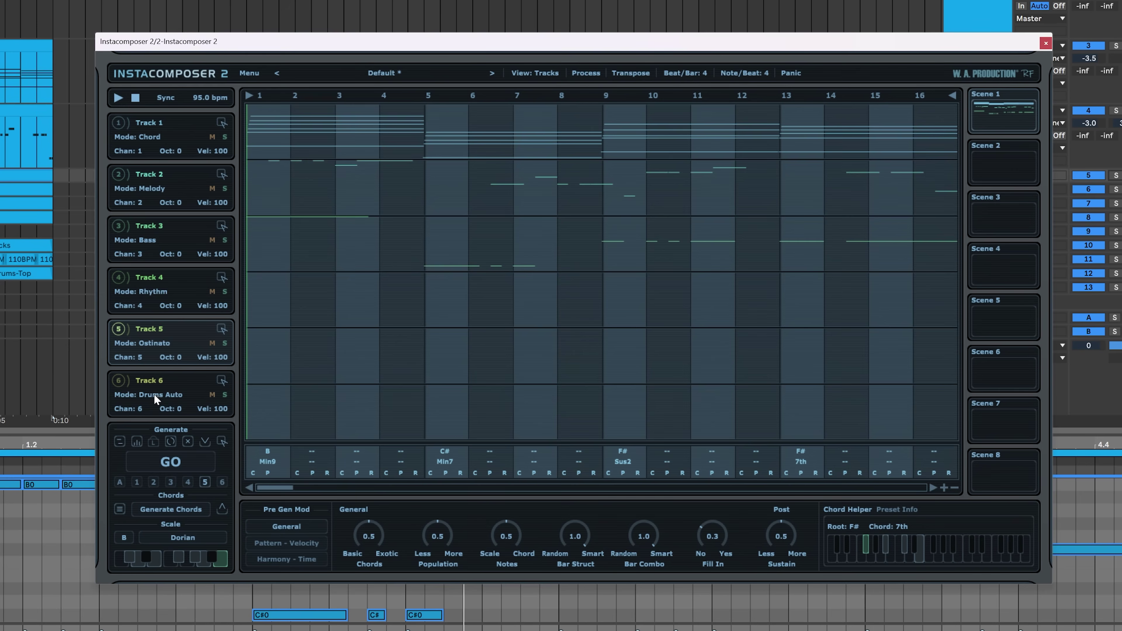
pyautogui.click(155, 399)
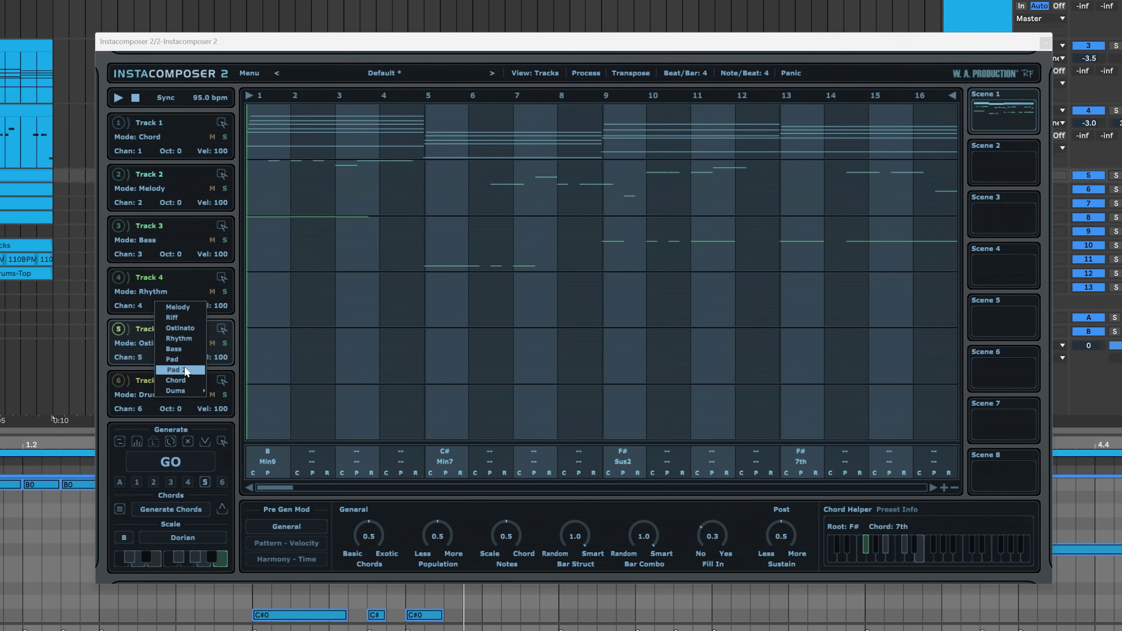
pyautogui.click(194, 318)
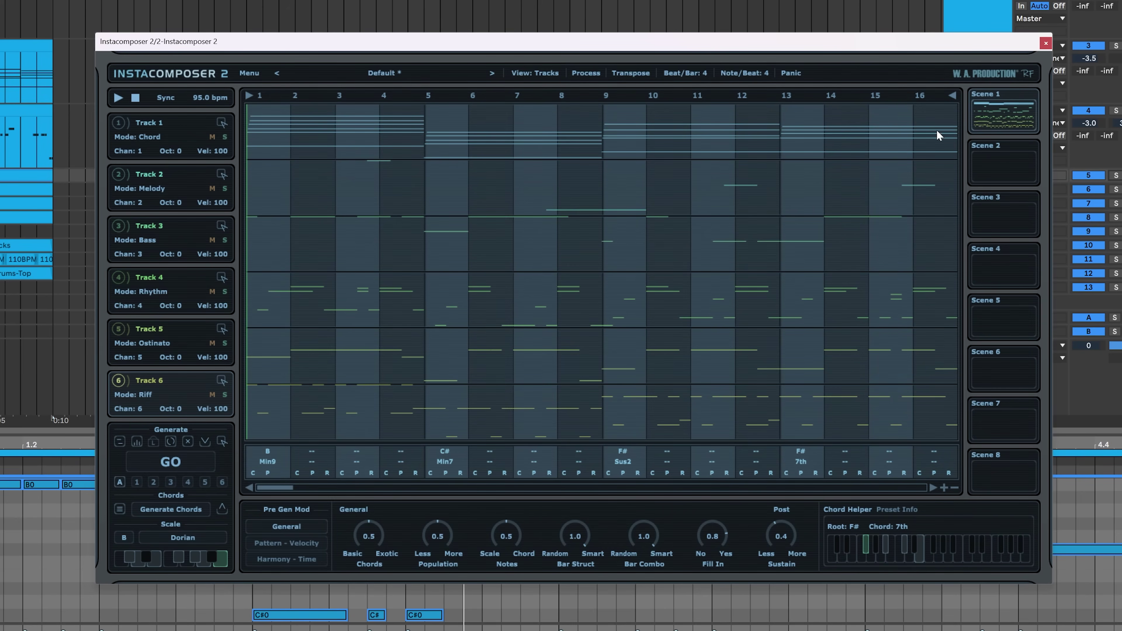
pyautogui.click(173, 466)
pyautogui.click(180, 465)
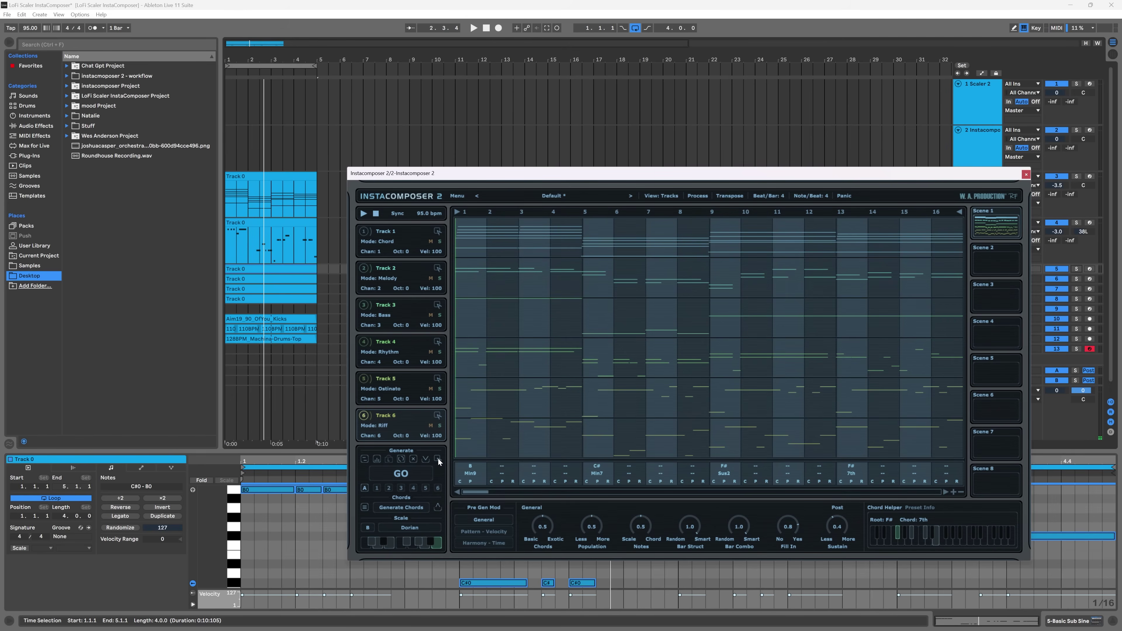
# Drag the generated six-track MIDI into the arrangement as clips Track 0–5 and play it.
pyautogui.moveTo(438, 459); pyautogui.dragTo(228, 191)
pyautogui.press('space')
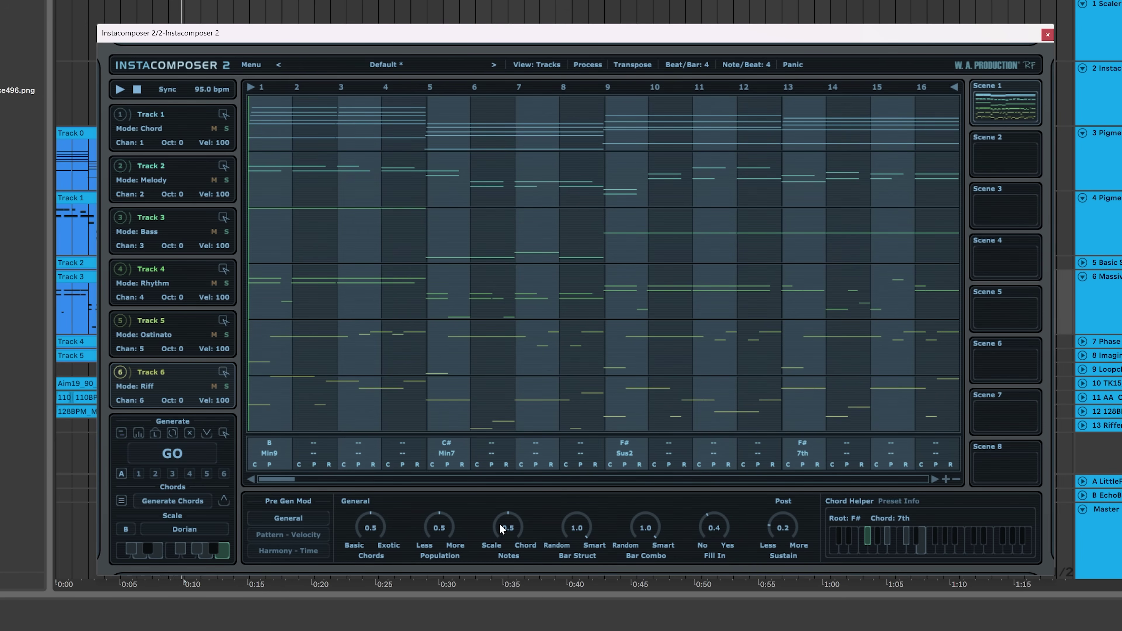
# Review the Pre Gen Mod settings tabs, return to General, and generate new patterns.
pyautogui.click(318, 536)
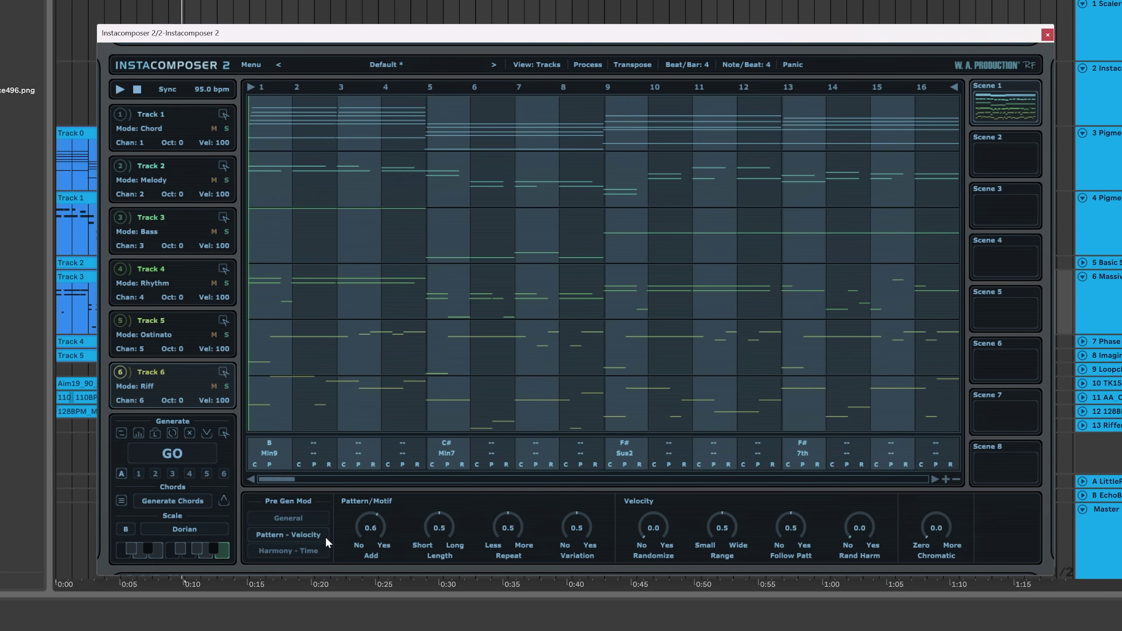
pyautogui.click(319, 553)
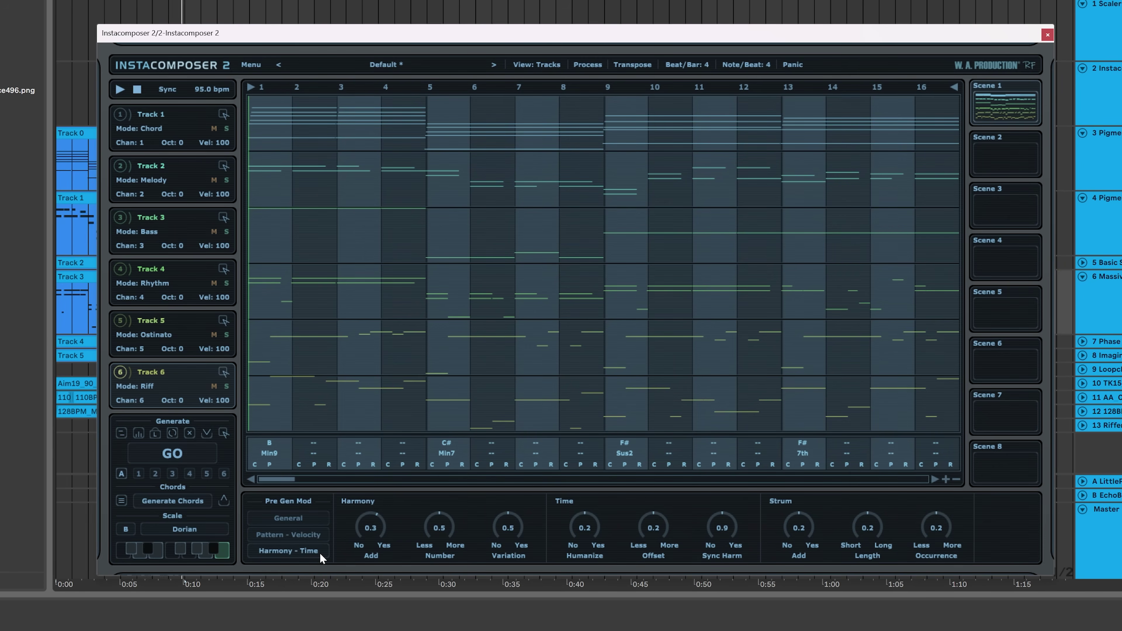
pyautogui.click(302, 517)
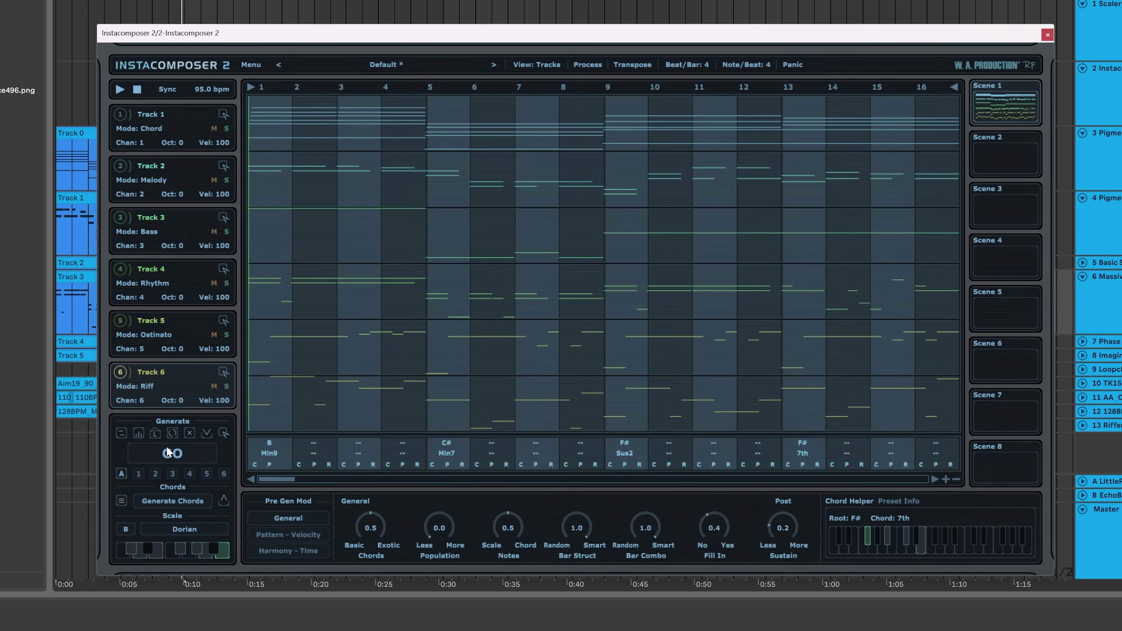
pyautogui.click(186, 457)
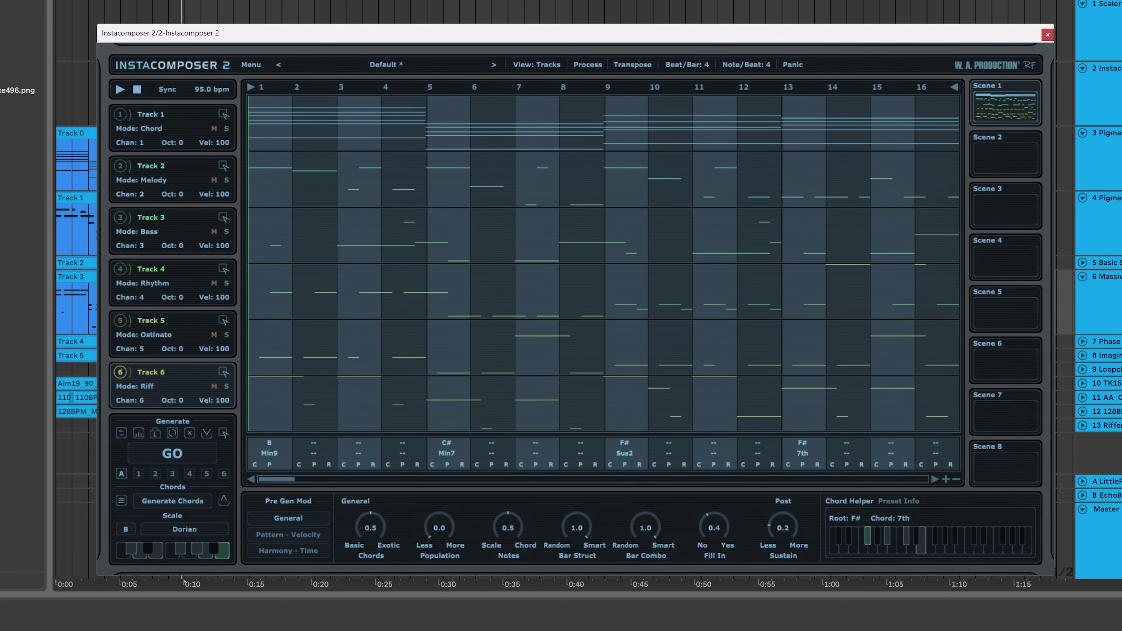
# Replace the Track 0–5 arrangement clips with the new MIDI and play it.
pyautogui.moveTo(283, 40); pyautogui.dragTo(549, 0)
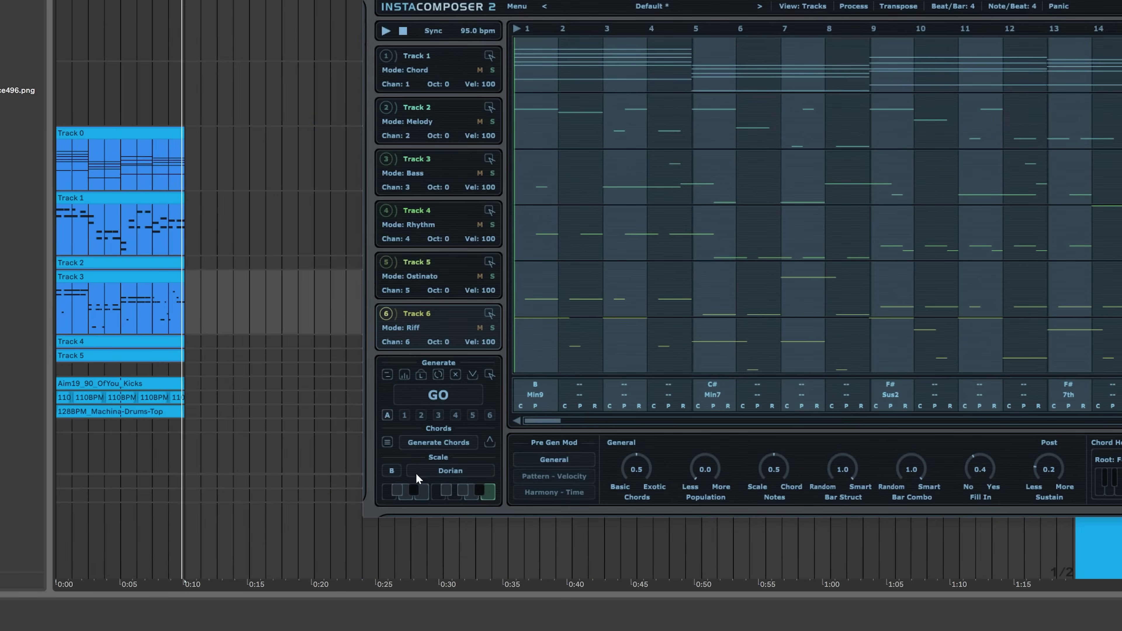
pyautogui.moveTo(489, 375); pyautogui.dragTo(65, 154)
pyautogui.press('space')
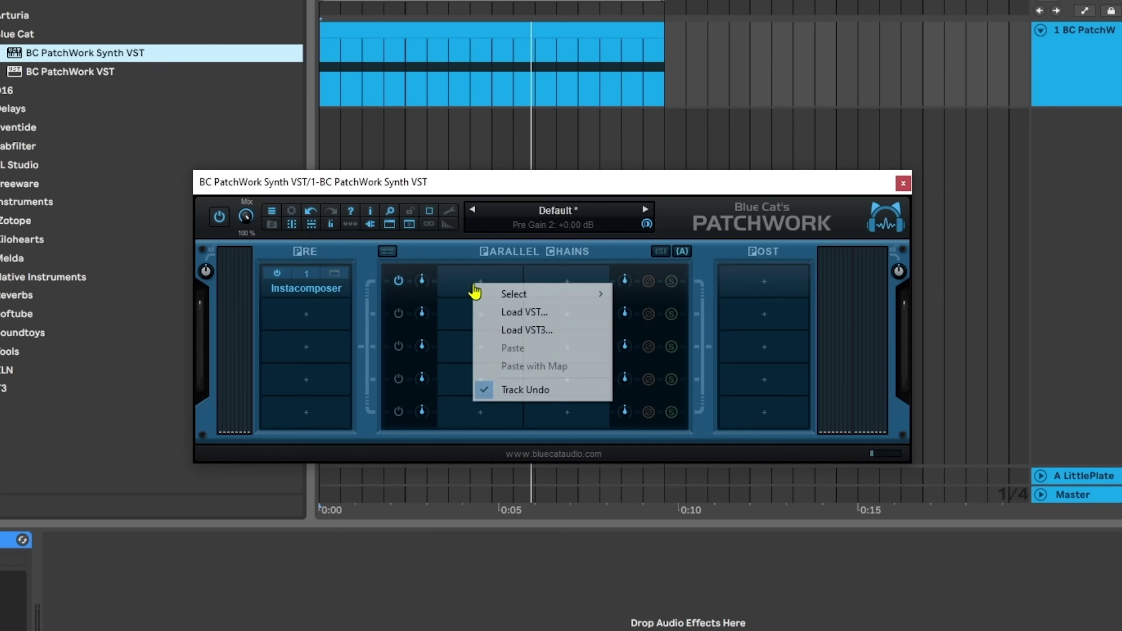
pyautogui.click(525, 319)
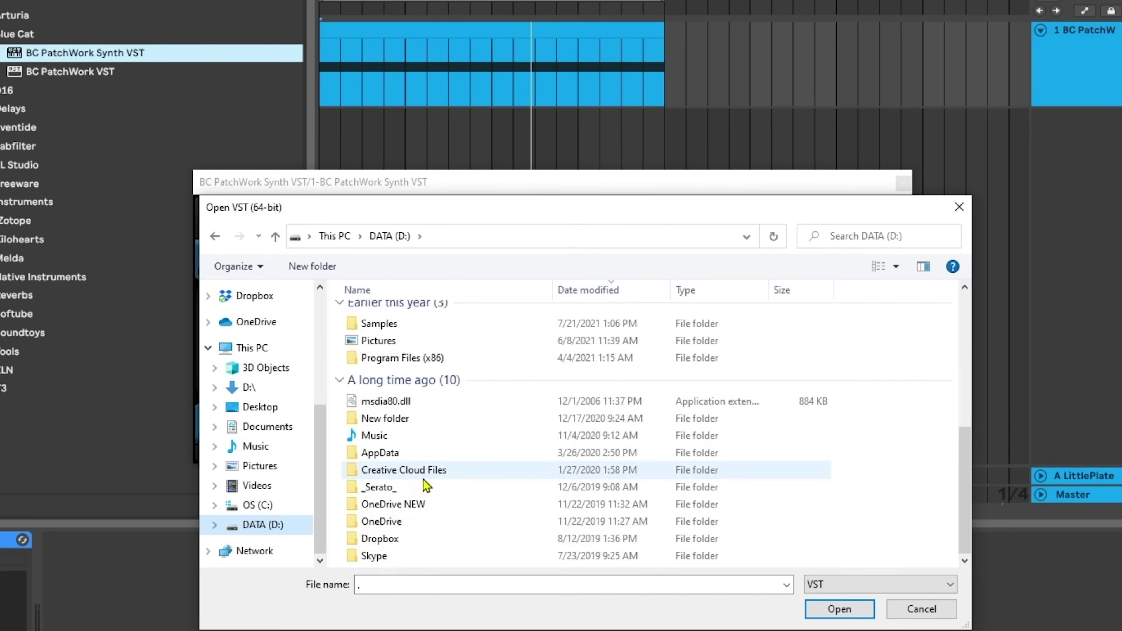
pyautogui.doubleClick(472, 426)
pyautogui.press('Escape')
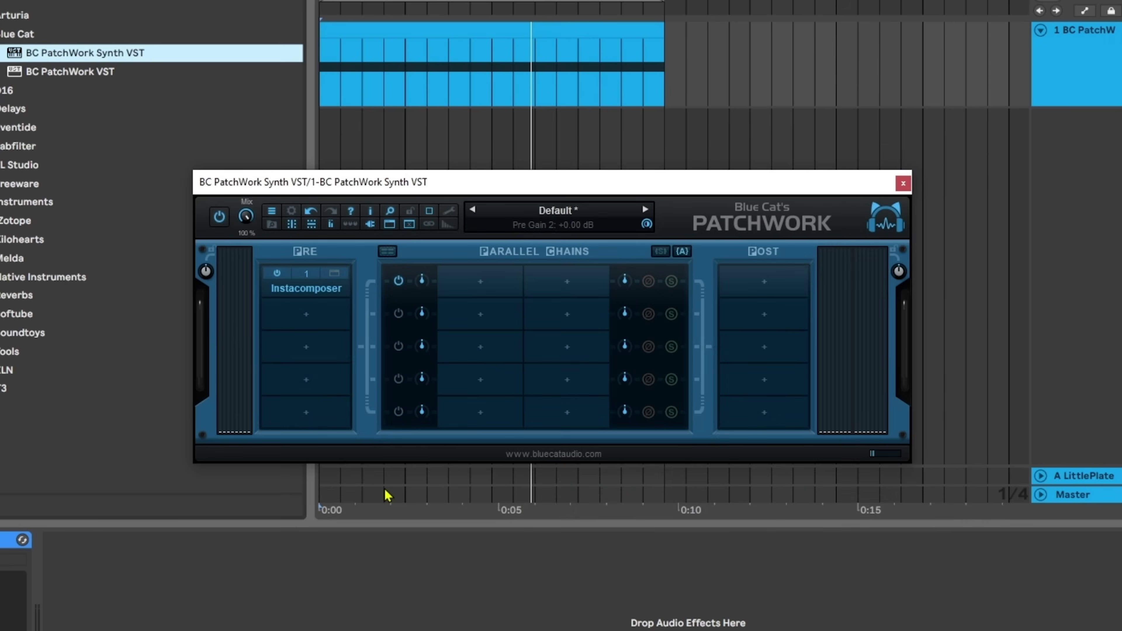